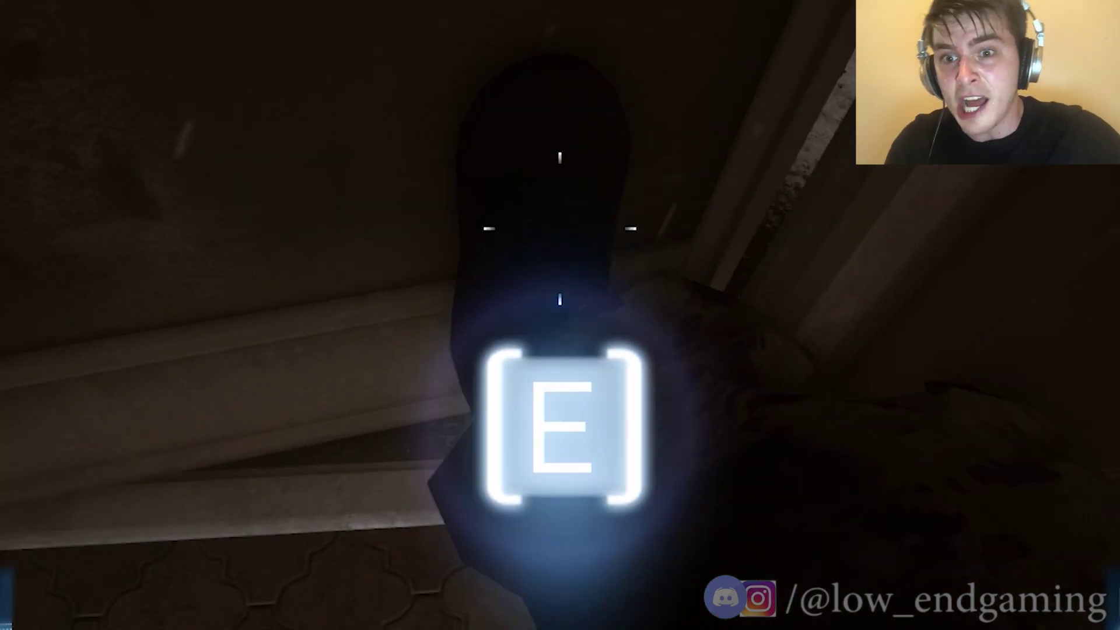
- Push through the door into the graffiti corridor and shoot the enemies ahead
{"action": "key", "text": "e"}
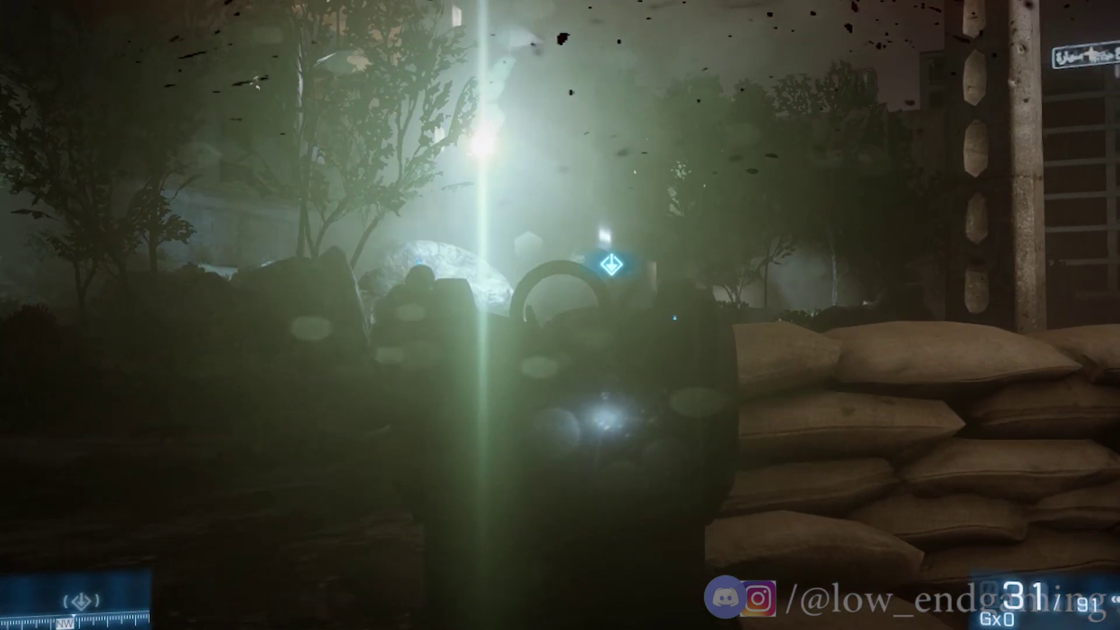
{"action": "left_click", "coordinate": [560, 315]}
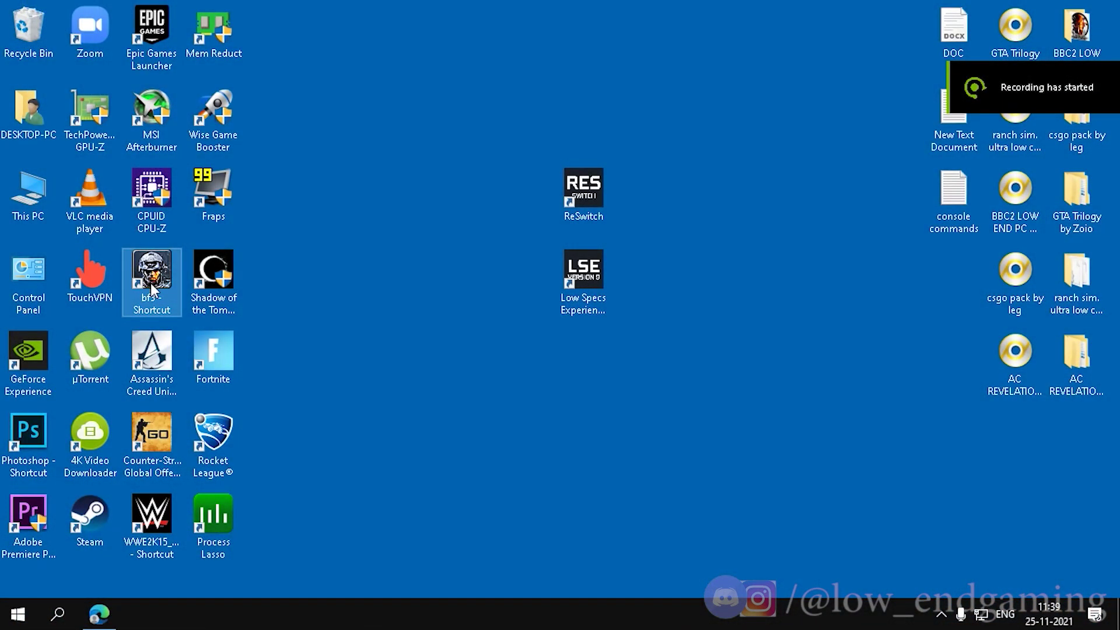
- Give the bf3 shortcut 640x480 mode, disabled fullscreen optimizations and administrator rights
{"action": "right_click", "coordinate": [150, 282]}
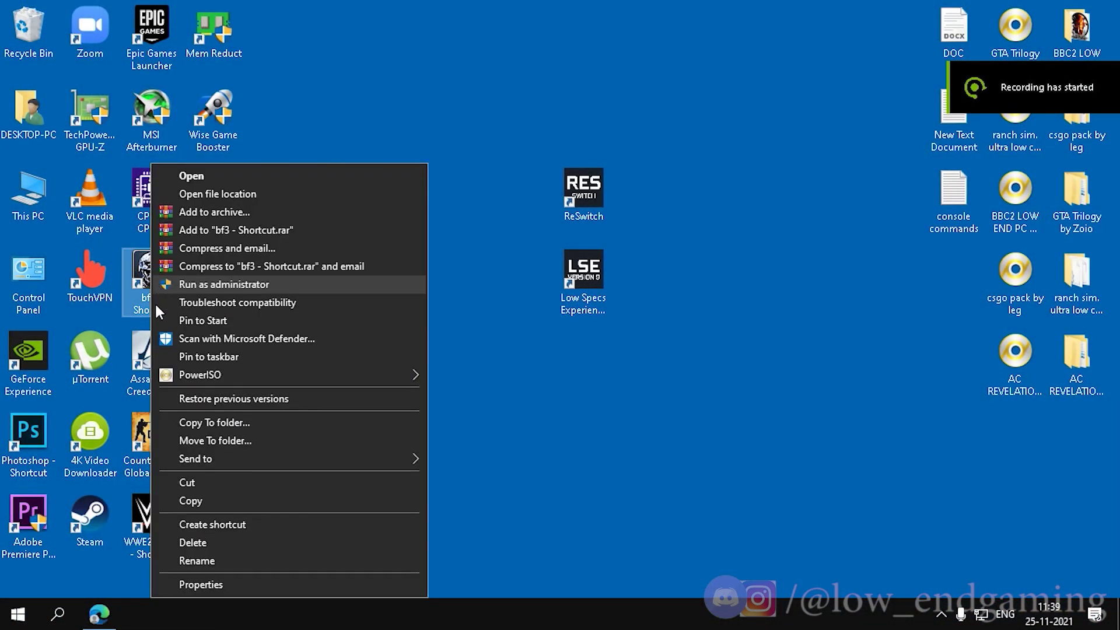
{"action": "left_click", "coordinate": [198, 588]}
{"action": "left_click", "coordinate": [394, 198]}
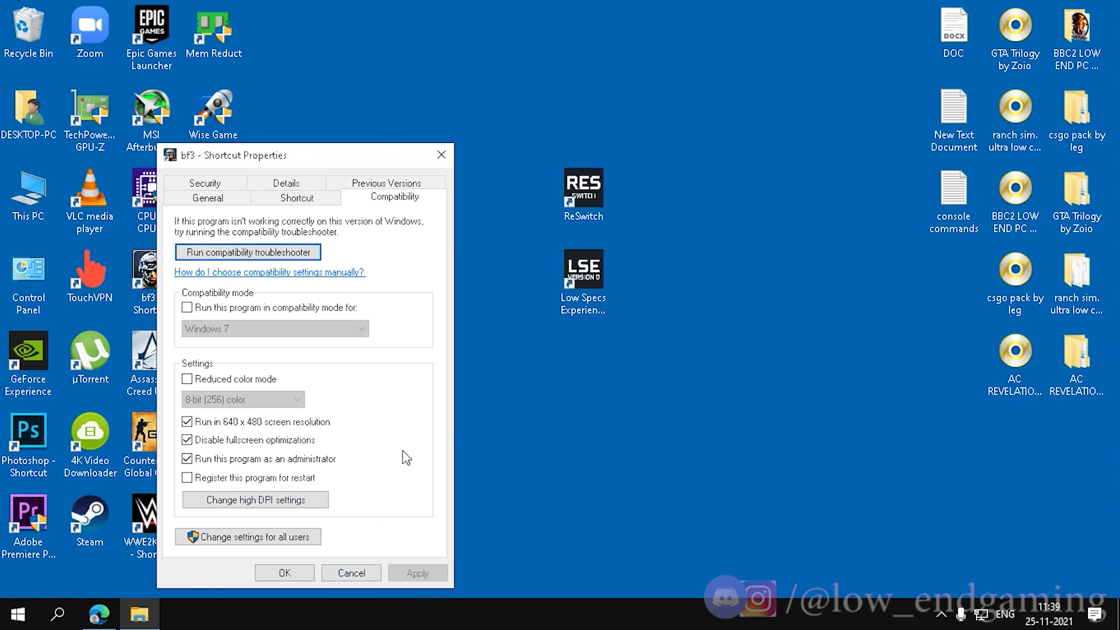
{"action": "left_click", "coordinate": [298, 573]}
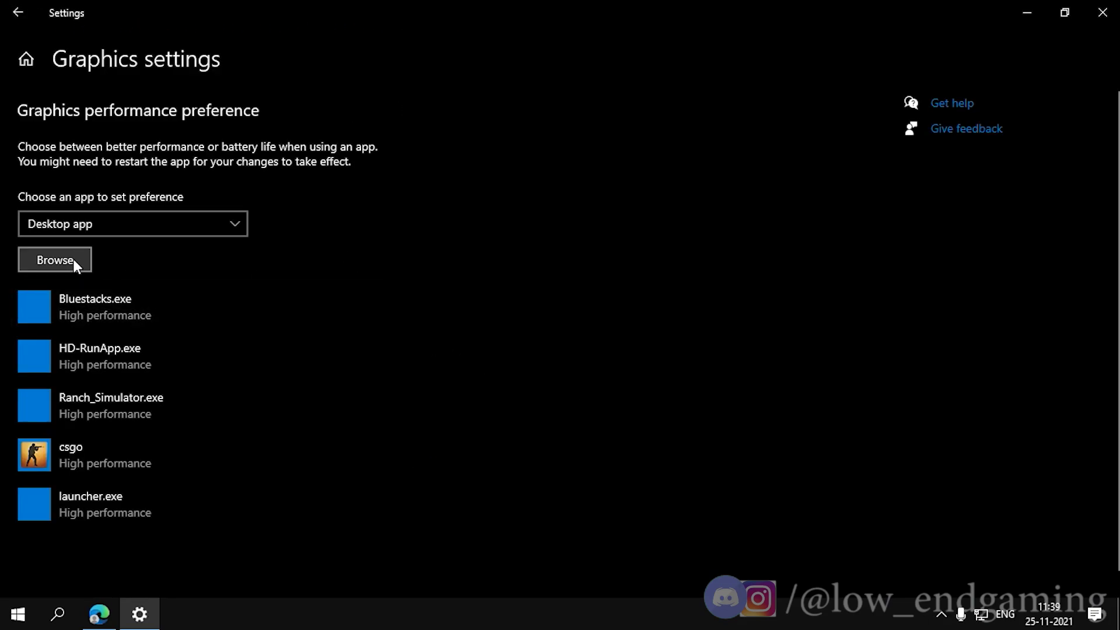
- Add D:\games\Battlefield 3\bf3.exe to Graphics settings and set it to High performance
{"action": "left_click", "coordinate": [75, 261]}
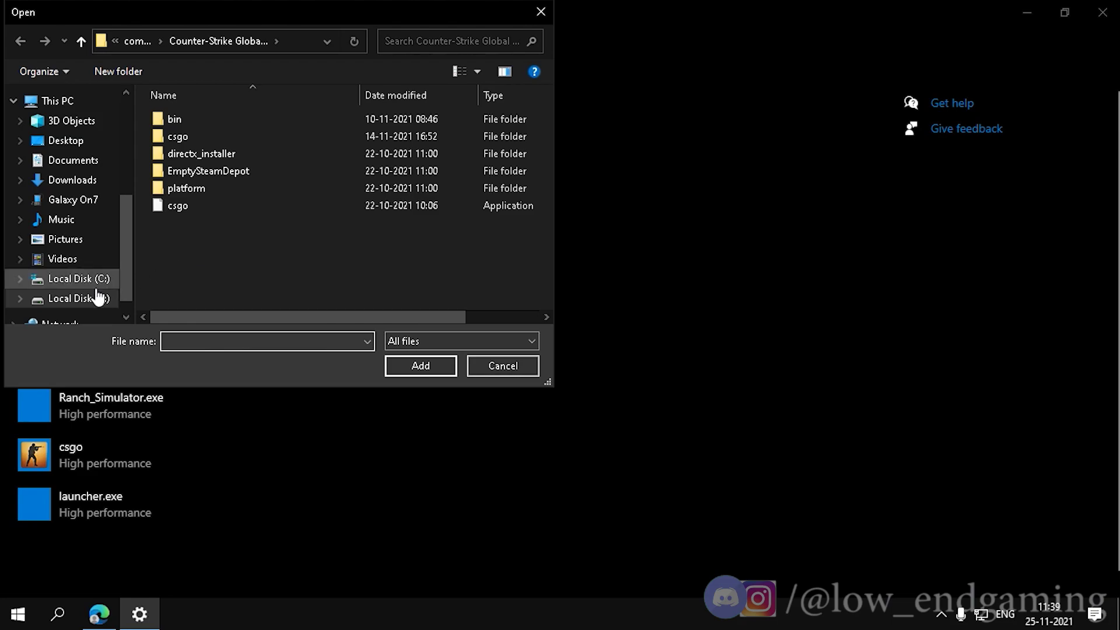
{"action": "left_click", "coordinate": [76, 299]}
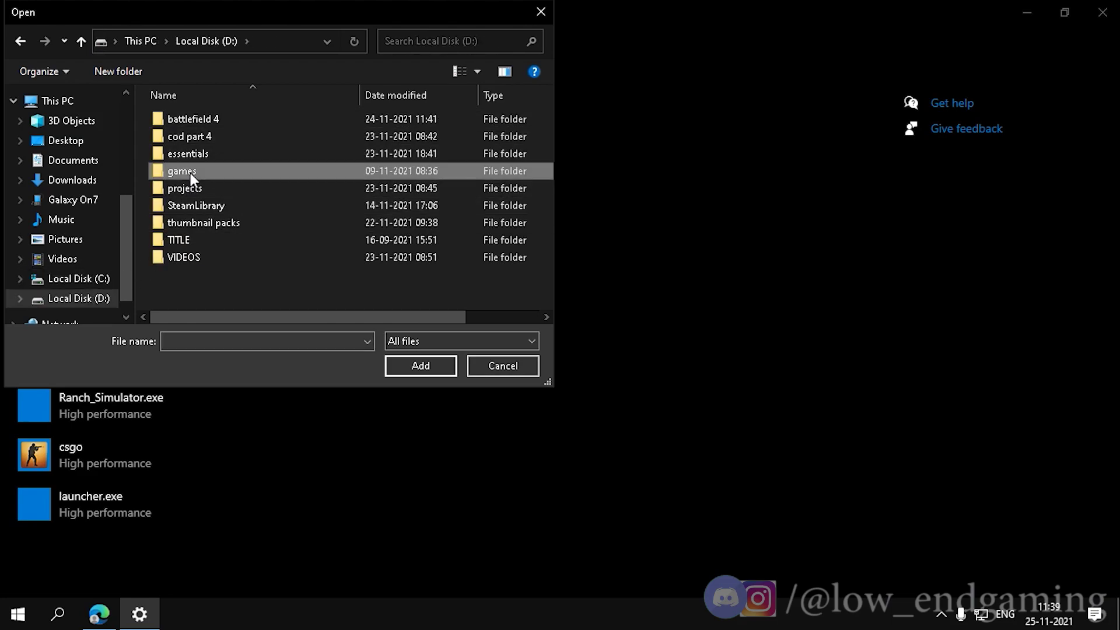
{"action": "double_click", "coordinate": [190, 170]}
{"action": "double_click", "coordinate": [204, 120]}
{"action": "left_click", "coordinate": [195, 205]}
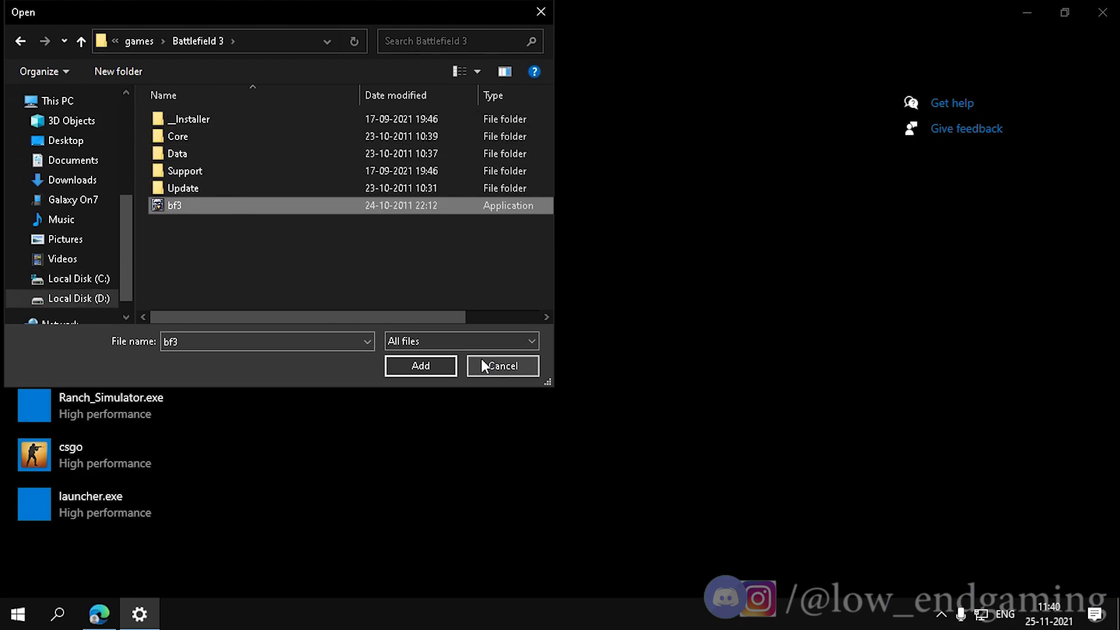
{"action": "left_click", "coordinate": [490, 364]}
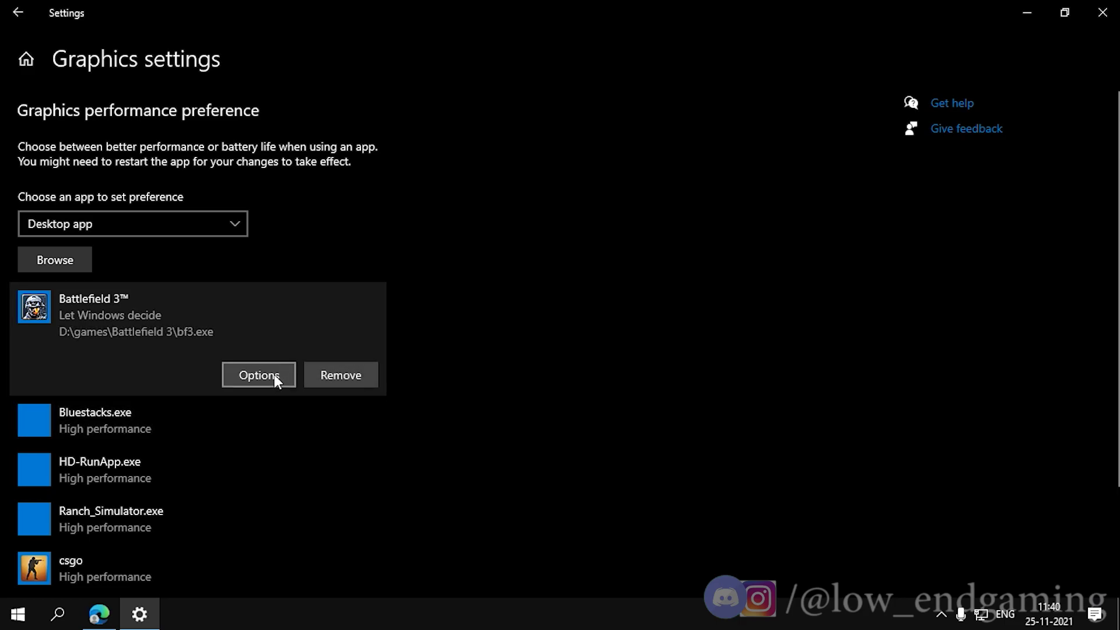
{"action": "left_click", "coordinate": [274, 375]}
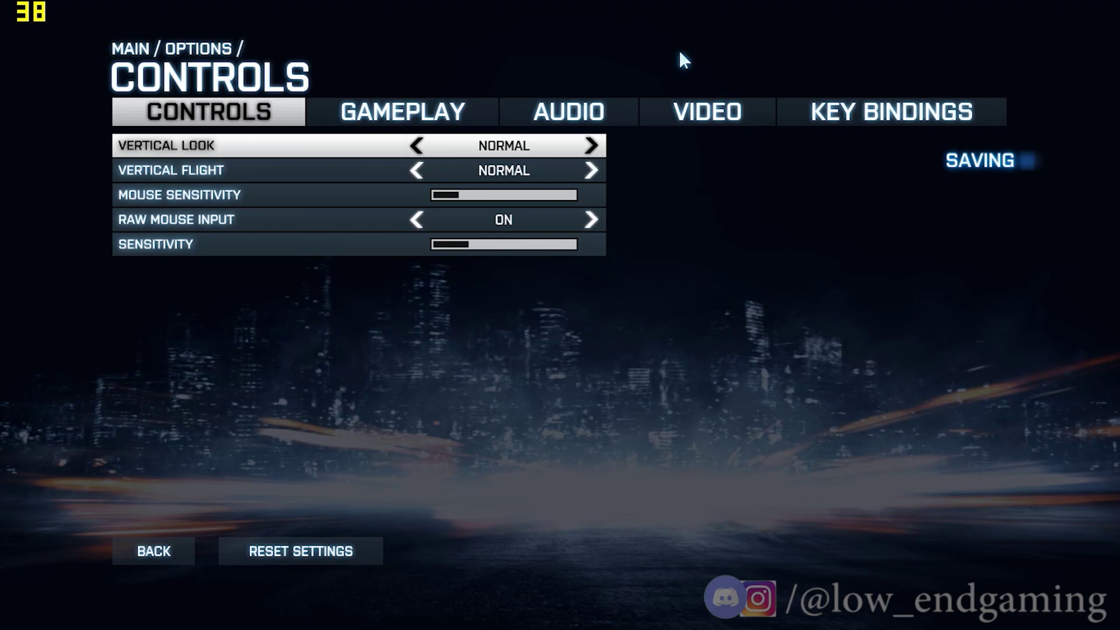
- Step the Video tab's Fullscreen Resolution down from 1366x768 through 800x600 to 720x480
{"action": "left_click", "coordinate": [569, 112]}
{"action": "left_click", "coordinate": [732, 111]}
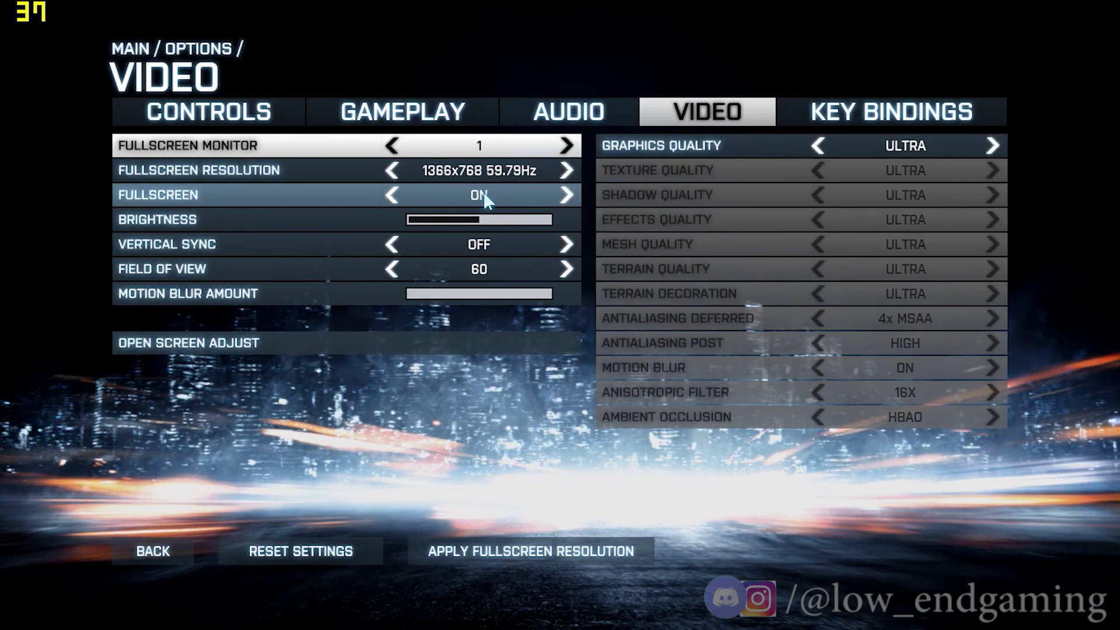
{"action": "left_click", "coordinate": [401, 179]}
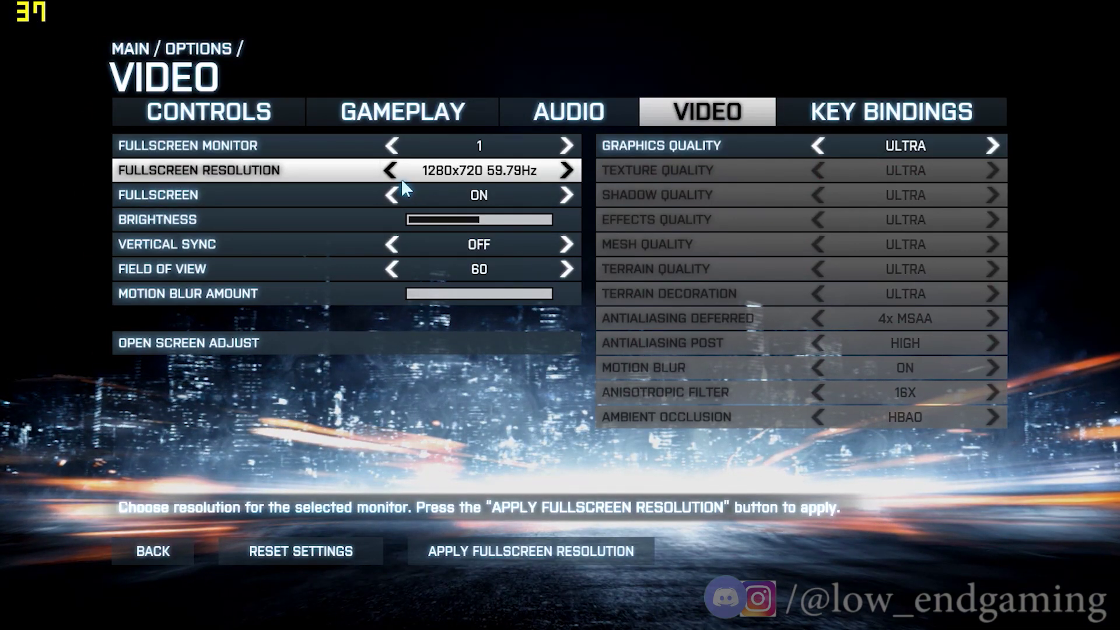
{"action": "left_click", "coordinate": [401, 179]}
{"action": "left_click", "coordinate": [400, 177]}
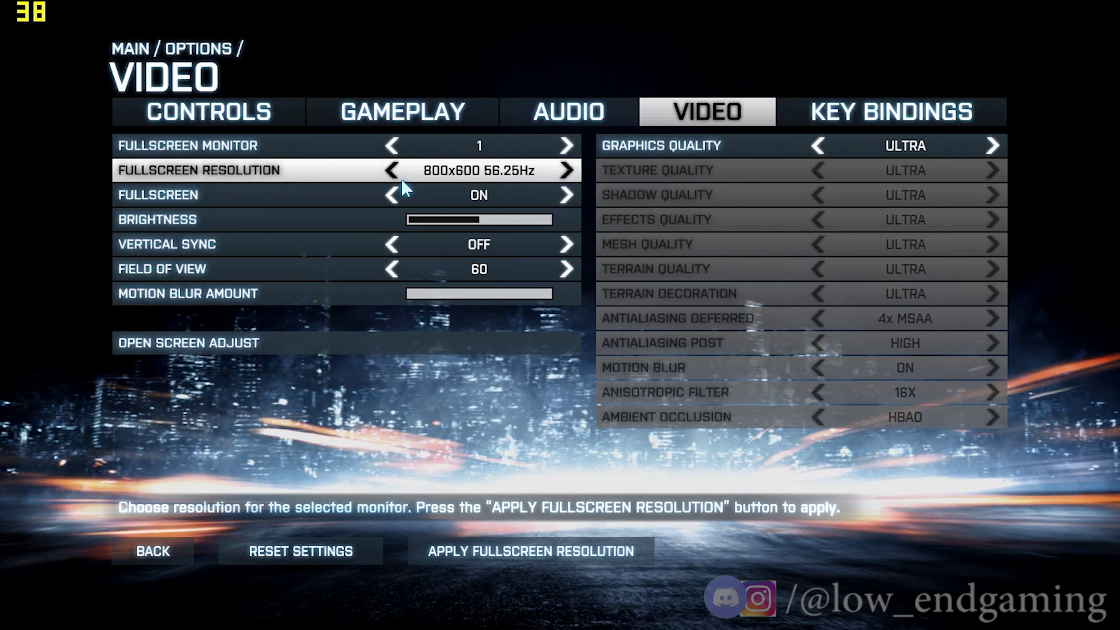
{"action": "left_click", "coordinate": [401, 178]}
{"action": "left_click", "coordinate": [400, 178]}
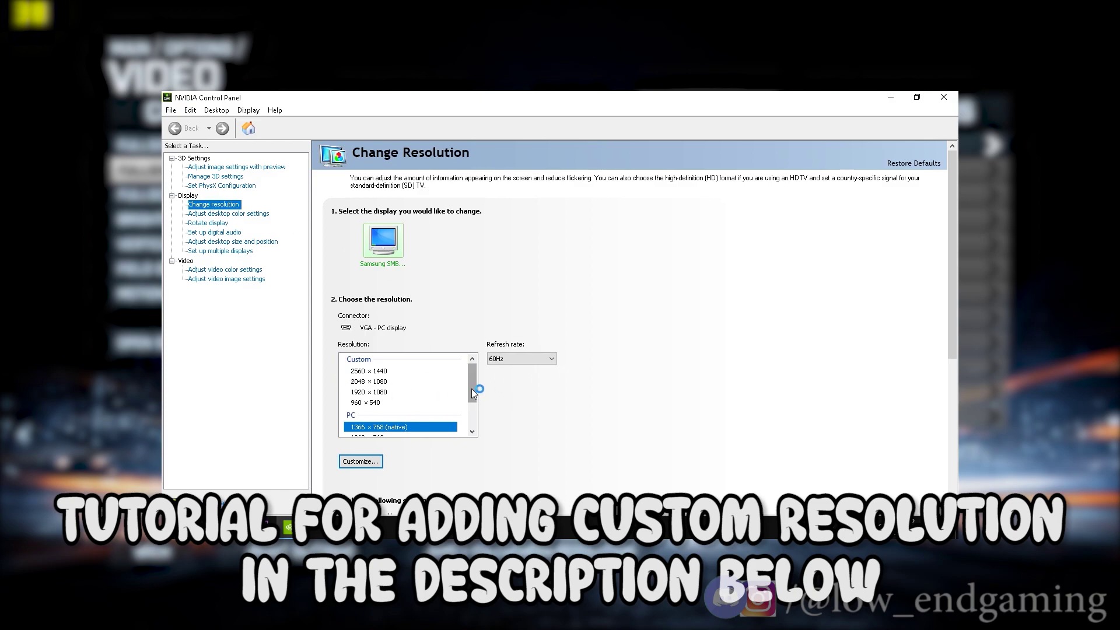
- Create, test and keep a custom 640x480 resolution at 60Hz
{"action": "left_click", "coordinate": [377, 461]}
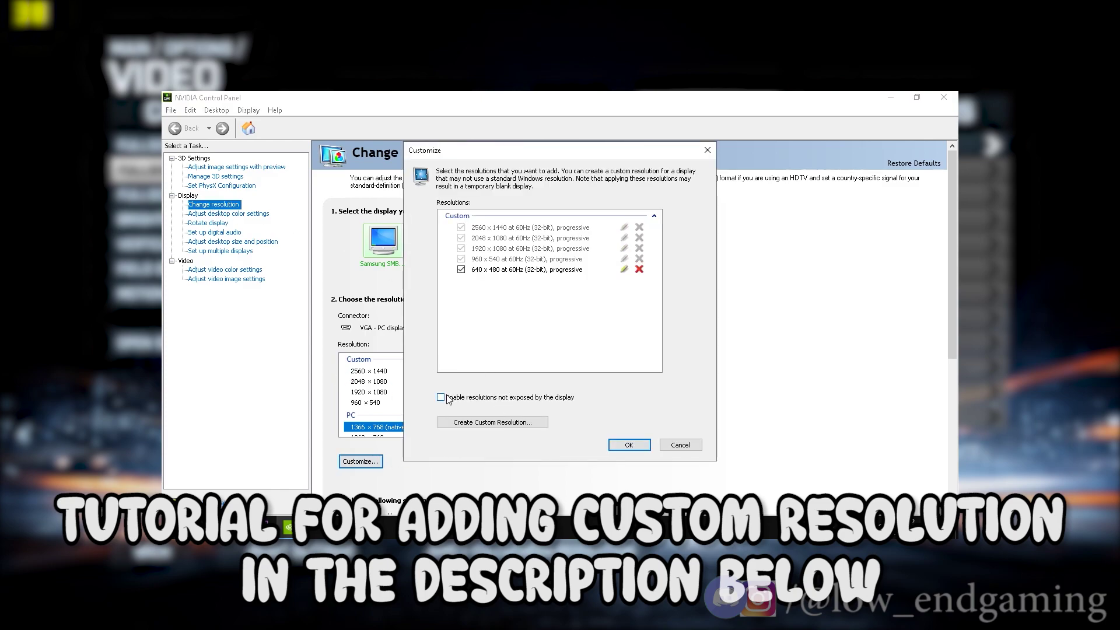
{"action": "left_click", "coordinate": [470, 423]}
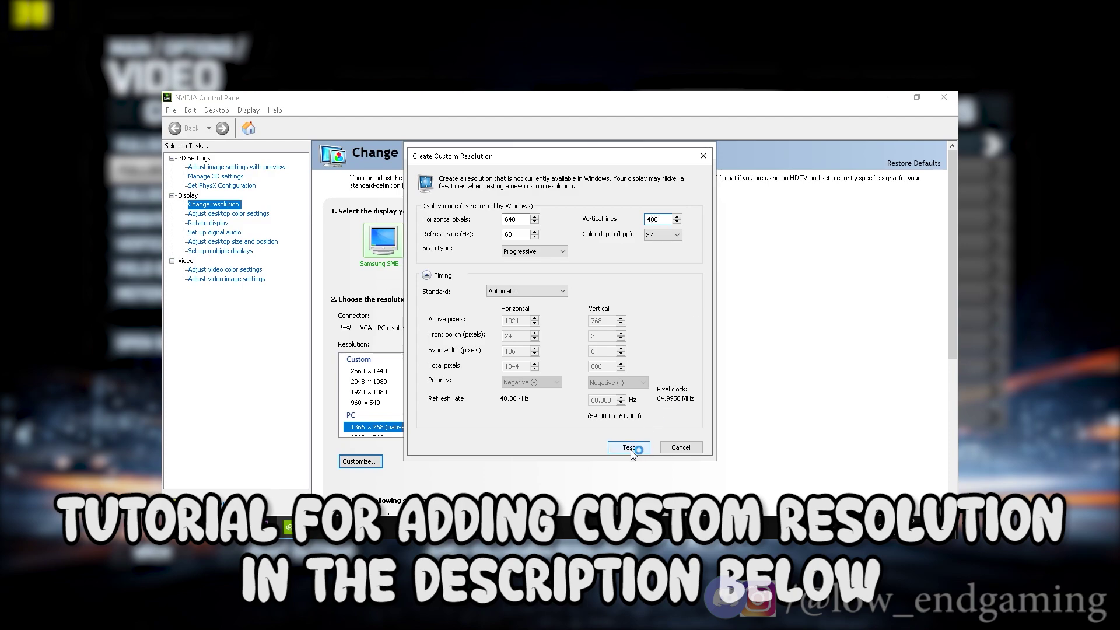
{"action": "left_click", "coordinate": [645, 340]}
{"action": "left_click", "coordinate": [681, 447]}
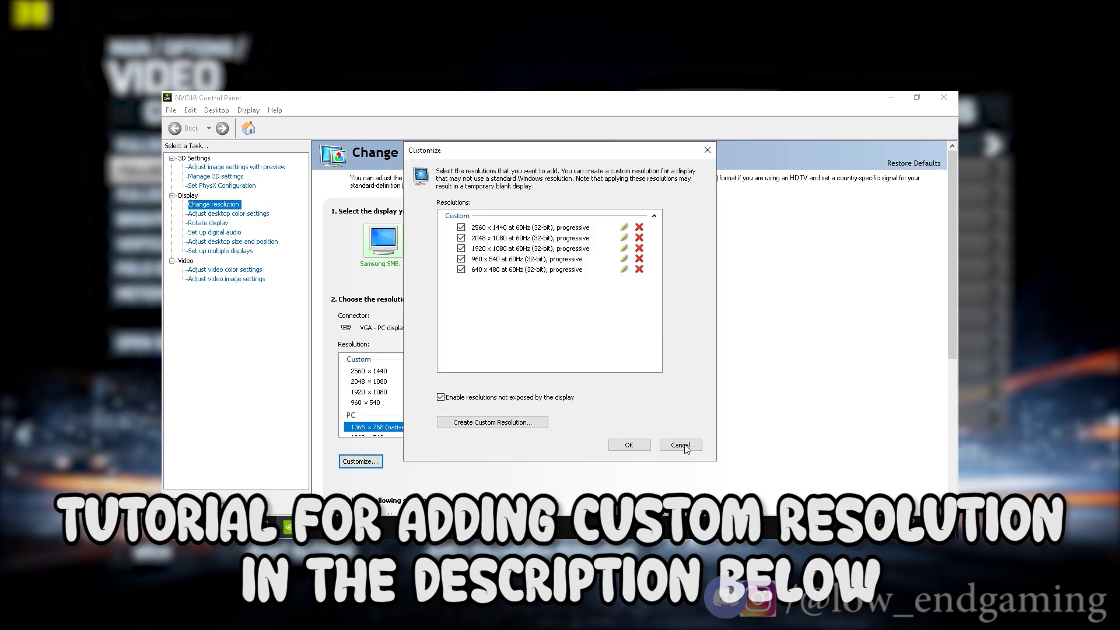
{"action": "left_click", "coordinate": [623, 447]}
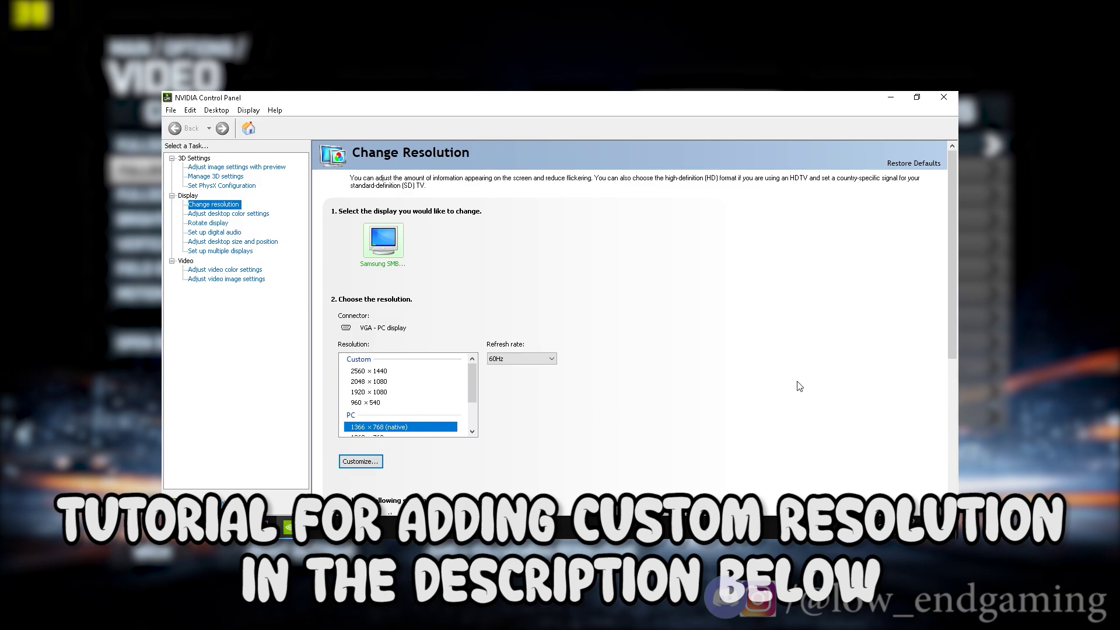
- Close NVIDIA Control Panel and set fullscreen resolution to 640x480 and field of view to 60
{"action": "left_click", "coordinate": [954, 96]}
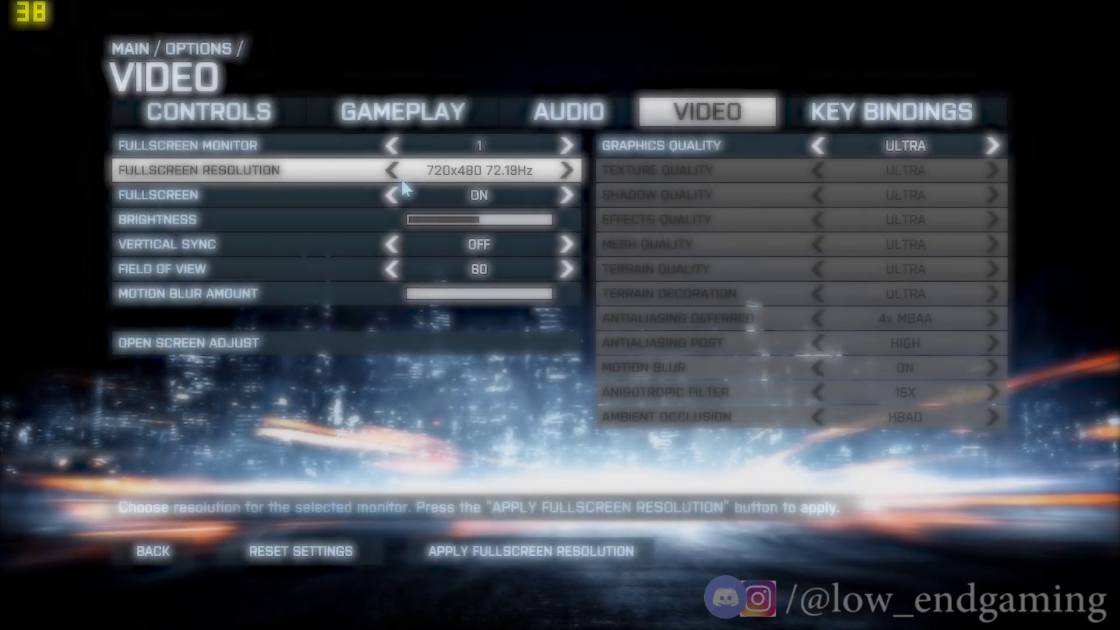
{"action": "left_click", "coordinate": [566, 170]}
{"action": "left_click", "coordinate": [562, 174]}
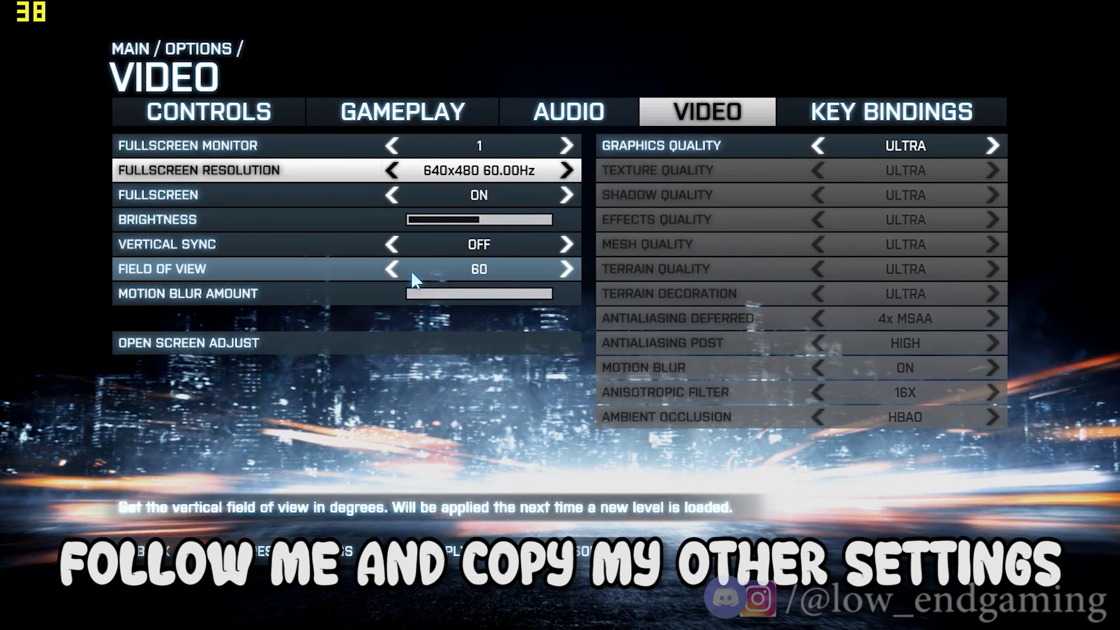
{"action": "left_click", "coordinate": [566, 269]}
{"action": "left_click", "coordinate": [565, 277]}
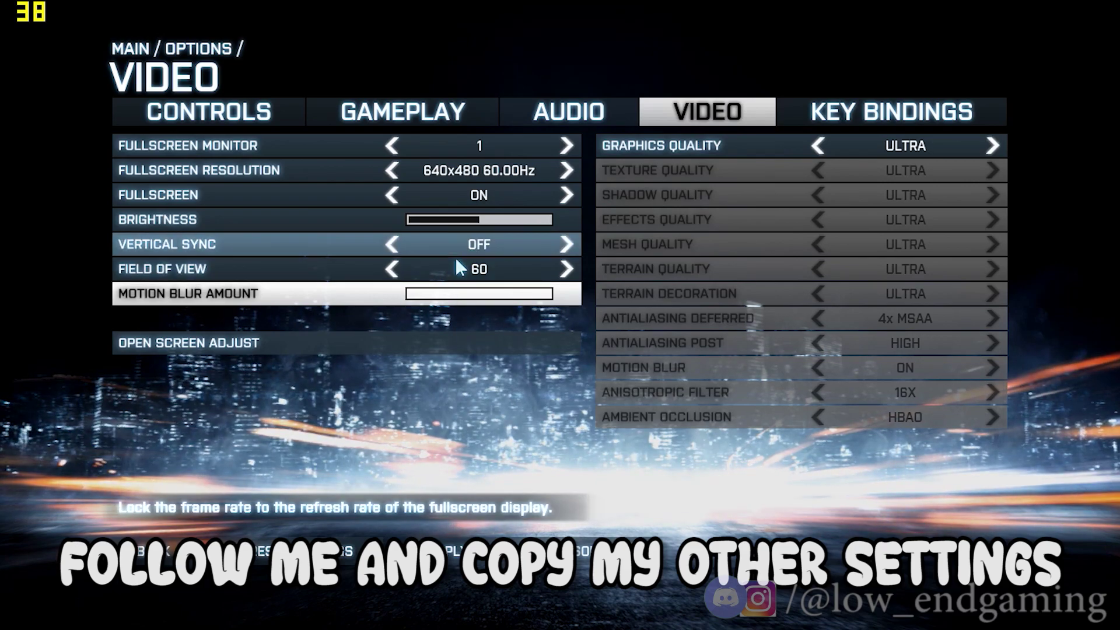
- Switch graphics quality to Custom, with texture, shadow, effects, mesh, terrain and decoration on LOW
{"action": "left_click", "coordinate": [821, 154]}
{"action": "left_click", "coordinate": [820, 154]}
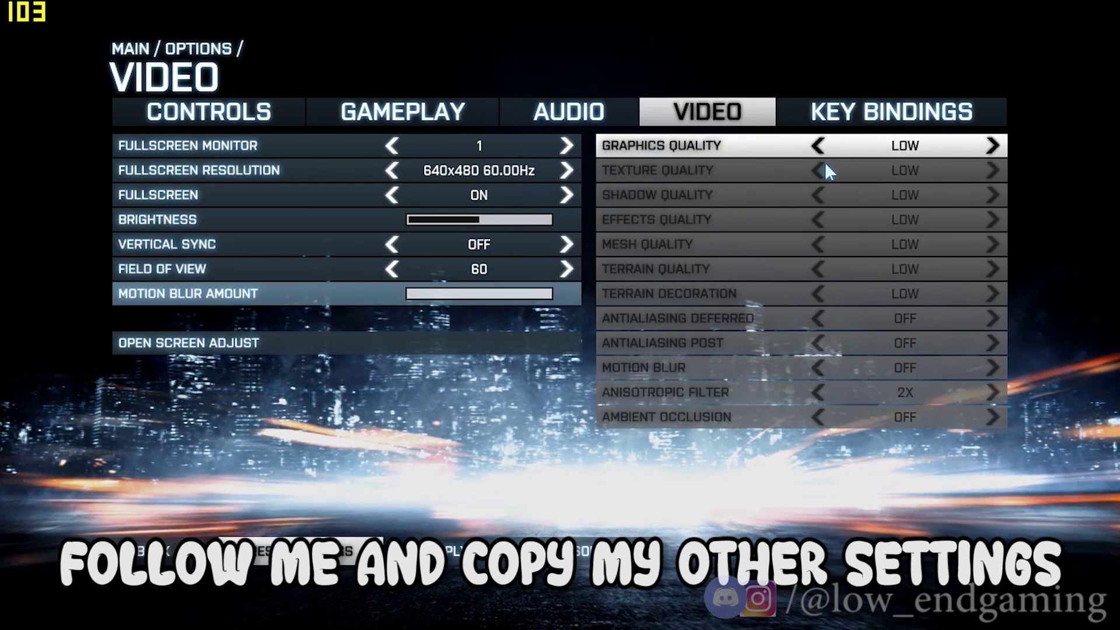
{"action": "left_click", "coordinate": [825, 158]}
{"action": "left_click", "coordinate": [821, 172]}
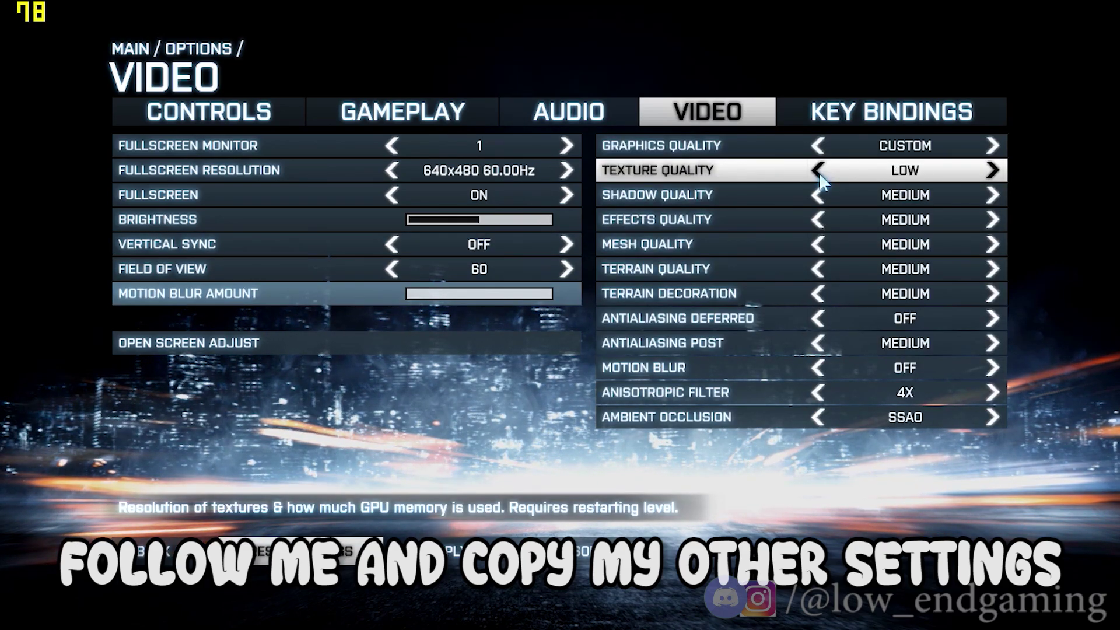
{"action": "left_click", "coordinate": [820, 171]}
{"action": "left_click", "coordinate": [992, 196]}
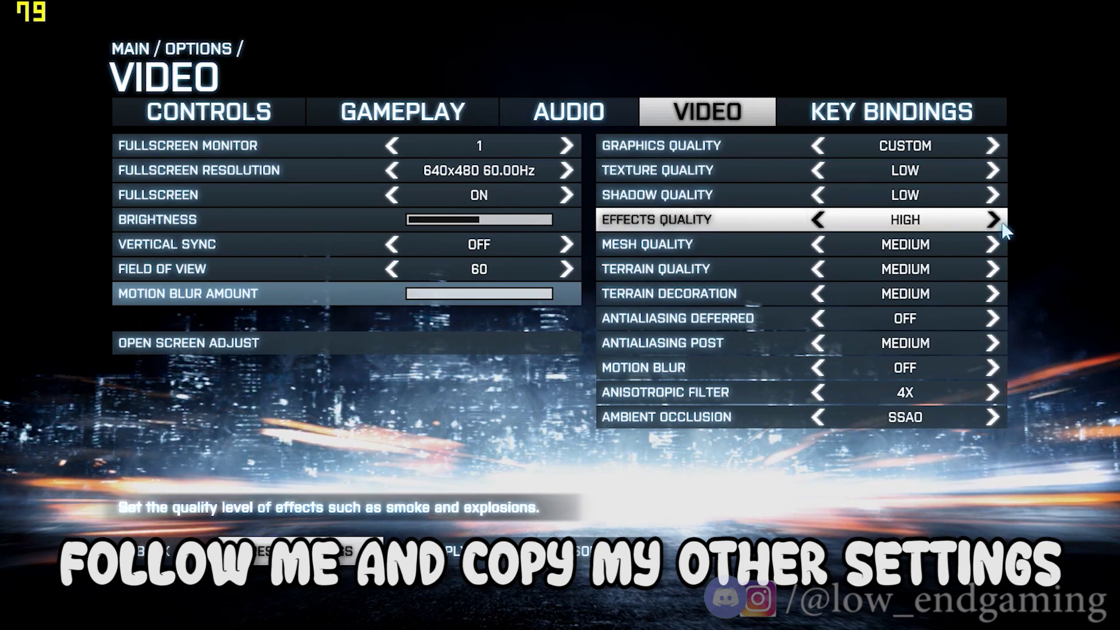
{"action": "triple_click", "coordinate": [993, 219]}
{"action": "triple_click", "coordinate": [993, 244]}
{"action": "triple_click", "coordinate": [993, 269]}
{"action": "double_click", "coordinate": [994, 294]}
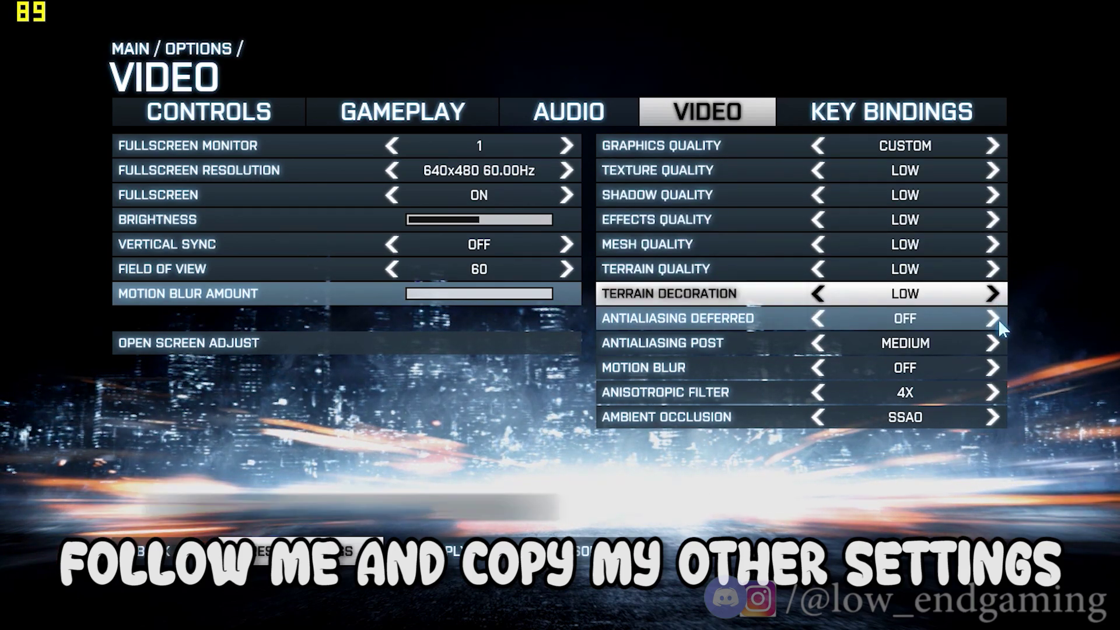
- Set antialiasing deferred OFF, post LOW, motion blur OFF, anisotropic 1X, ambient occlusion OFF
{"action": "left_click", "coordinate": [997, 318]}
{"action": "double_click", "coordinate": [996, 318]}
{"action": "left_click", "coordinate": [994, 343]}
{"action": "double_click", "coordinate": [994, 344]}
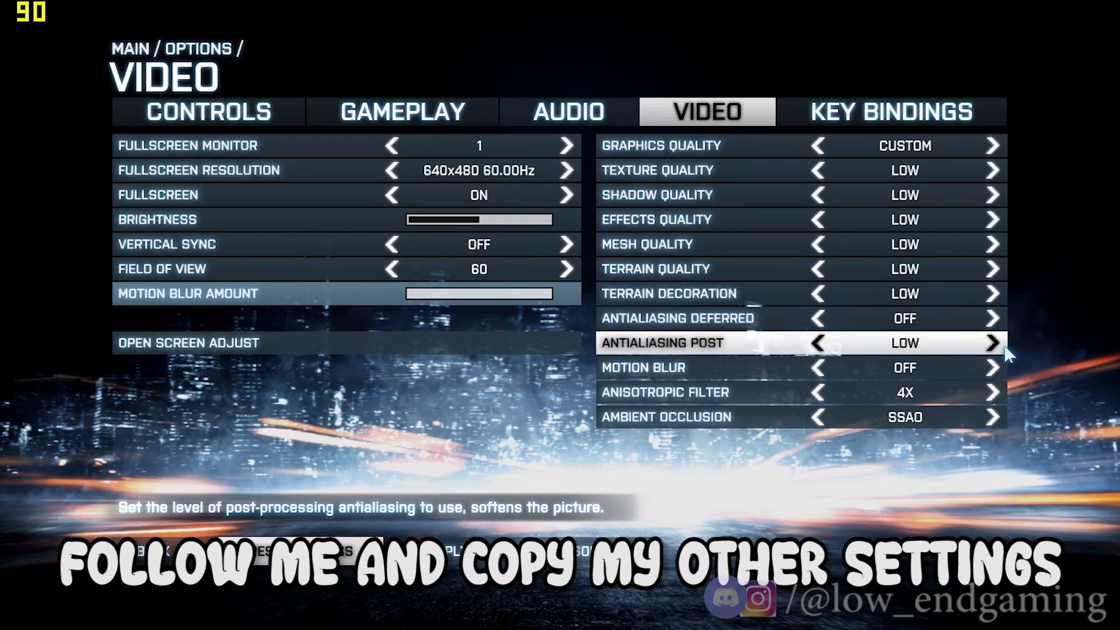
{"action": "left_click", "coordinate": [995, 368]}
{"action": "left_click", "coordinate": [995, 392]}
{"action": "triple_click", "coordinate": [994, 392]}
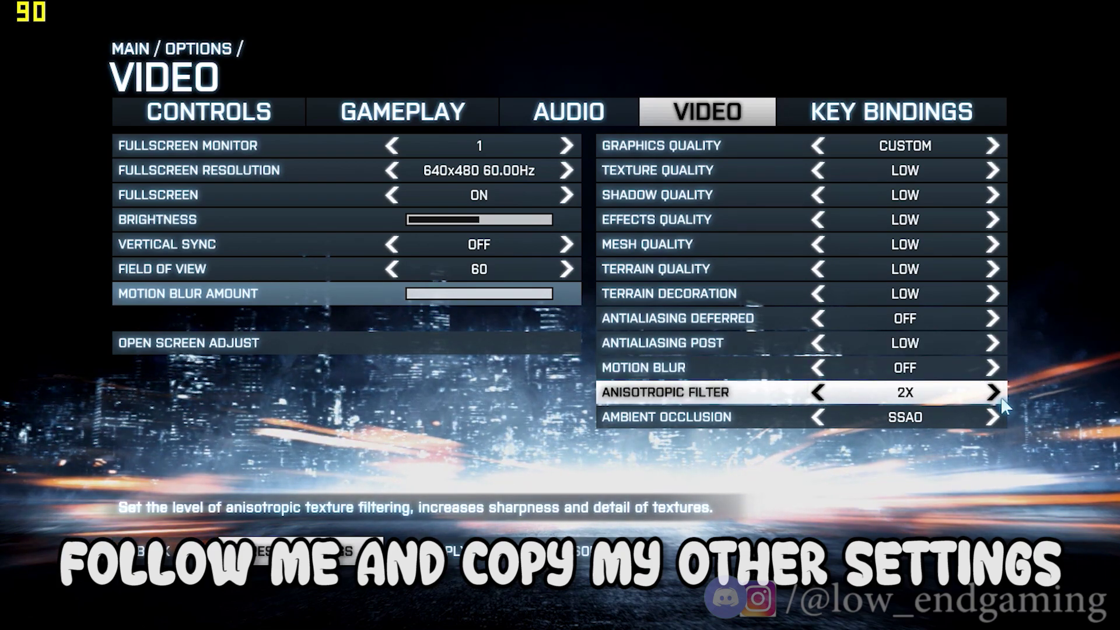
{"action": "double_click", "coordinate": [995, 392]}
{"action": "double_click", "coordinate": [994, 392]}
{"action": "left_click", "coordinate": [995, 416]}
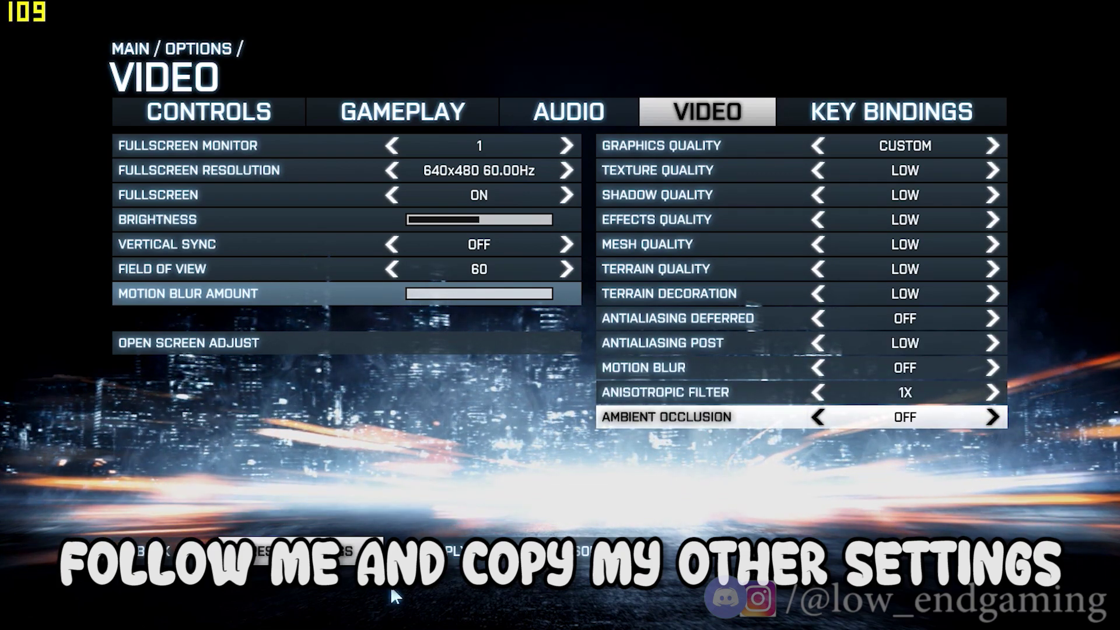
- Apply and keep the 640x480 fullscreen resolution, then leave the video options saving the changes
{"action": "left_click", "coordinate": [451, 550]}
{"action": "left_click", "coordinate": [524, 405]}
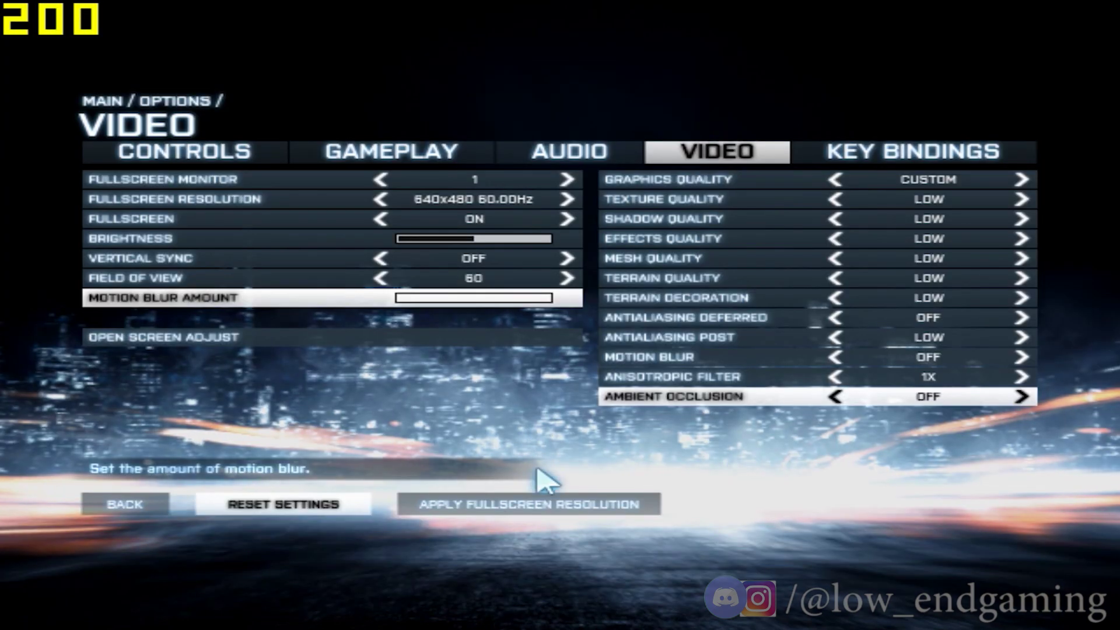
{"action": "left_click", "coordinate": [552, 506]}
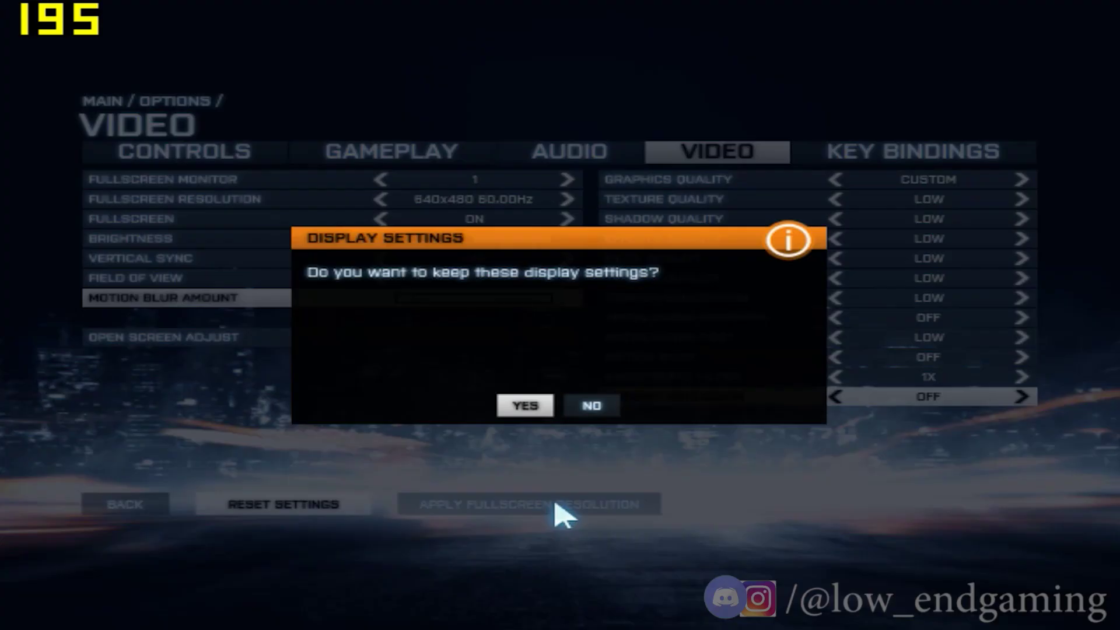
{"action": "left_click", "coordinate": [525, 404]}
{"action": "key", "text": "Escape"}
{"action": "key", "text": "Return"}
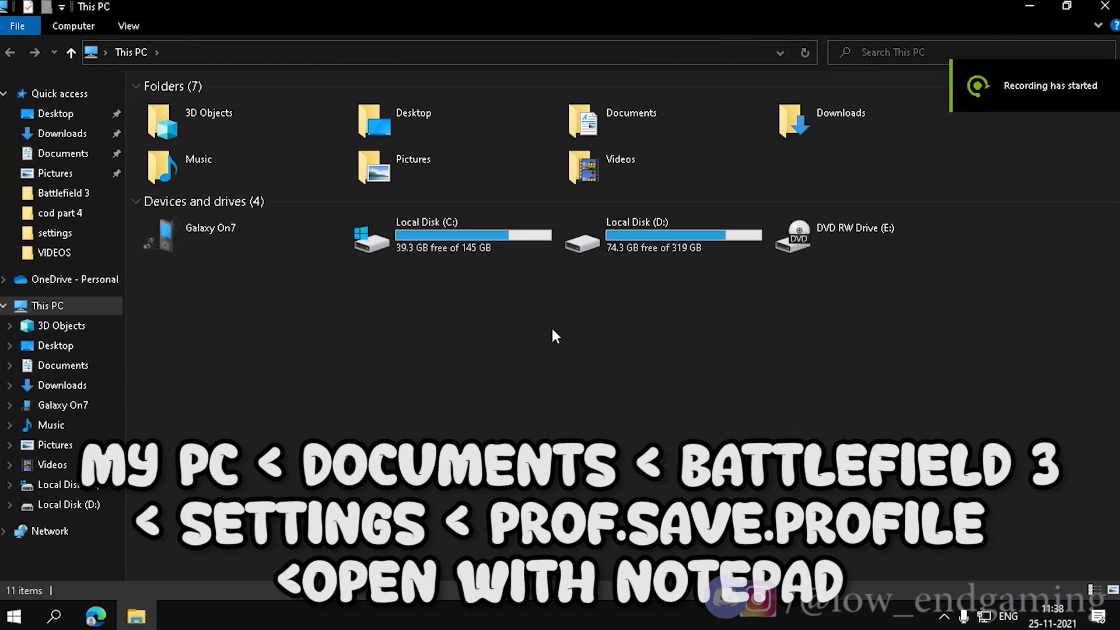
- Open PROF_SAVE_profile from Documents\Battlefield 3\settings with Notepad
{"action": "double_click", "coordinate": [641, 121]}
{"action": "double_click", "coordinate": [179, 156]}
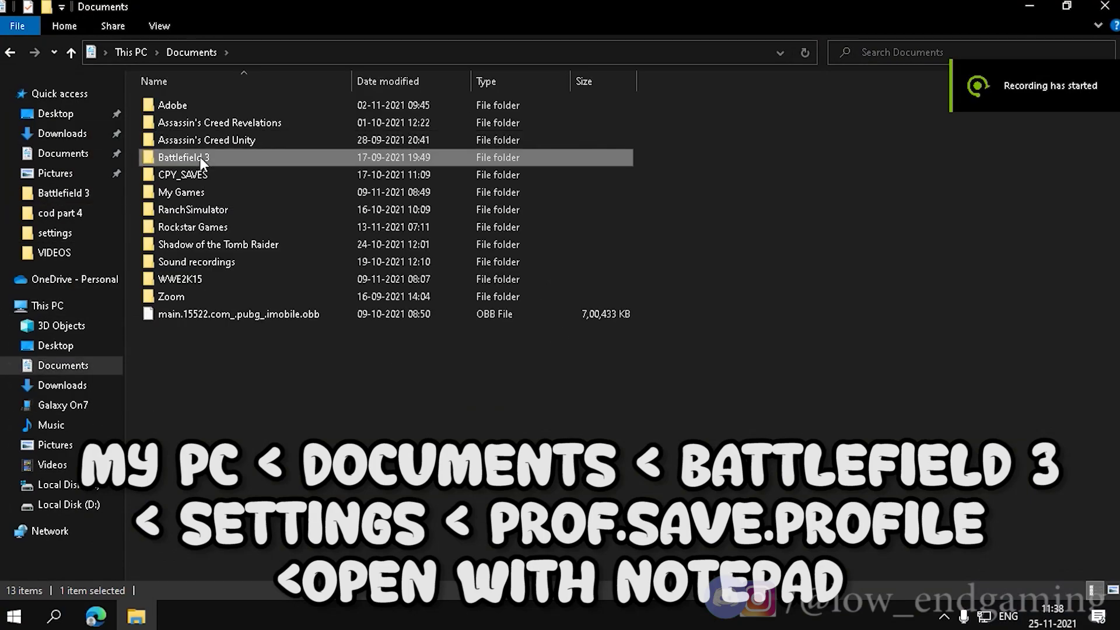
{"action": "left_click", "coordinate": [184, 123]}
{"action": "double_click", "coordinate": [185, 123]}
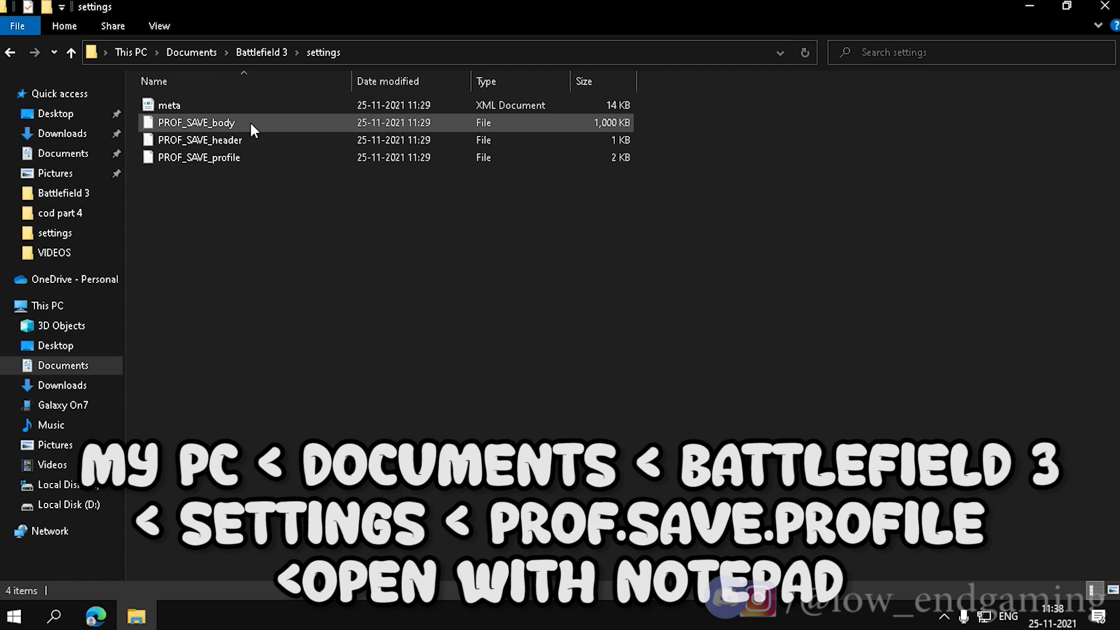
{"action": "left_click", "coordinate": [208, 157]}
{"action": "right_click", "coordinate": [208, 157]}
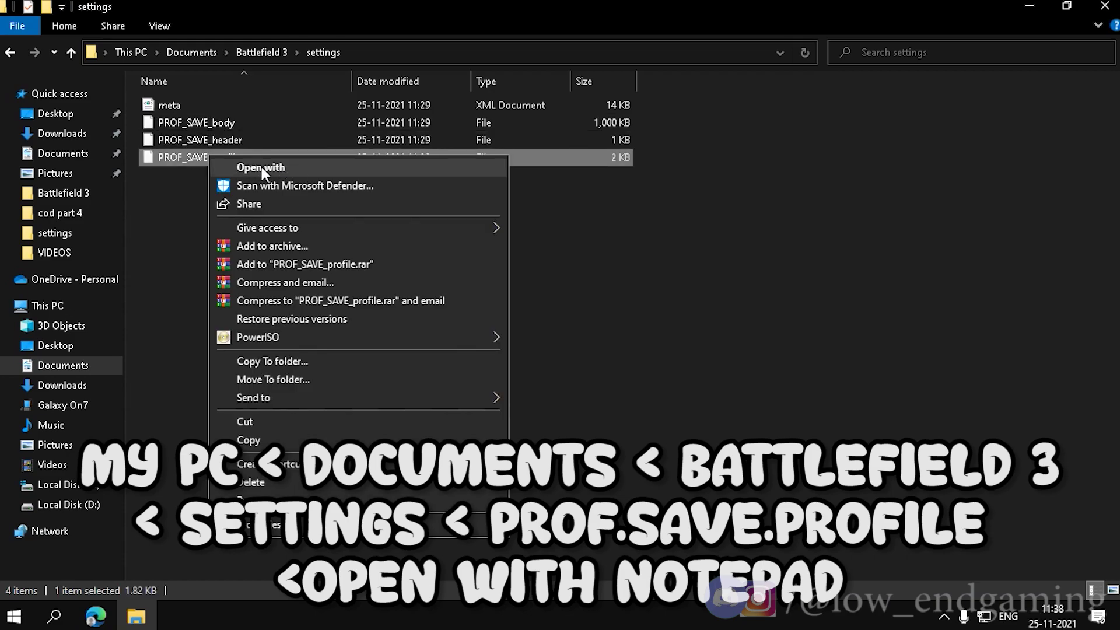
{"action": "left_click", "coordinate": [262, 167]}
{"action": "left_click_drag", "start_coordinate": [714, 275], "coordinate": [716, 309]}
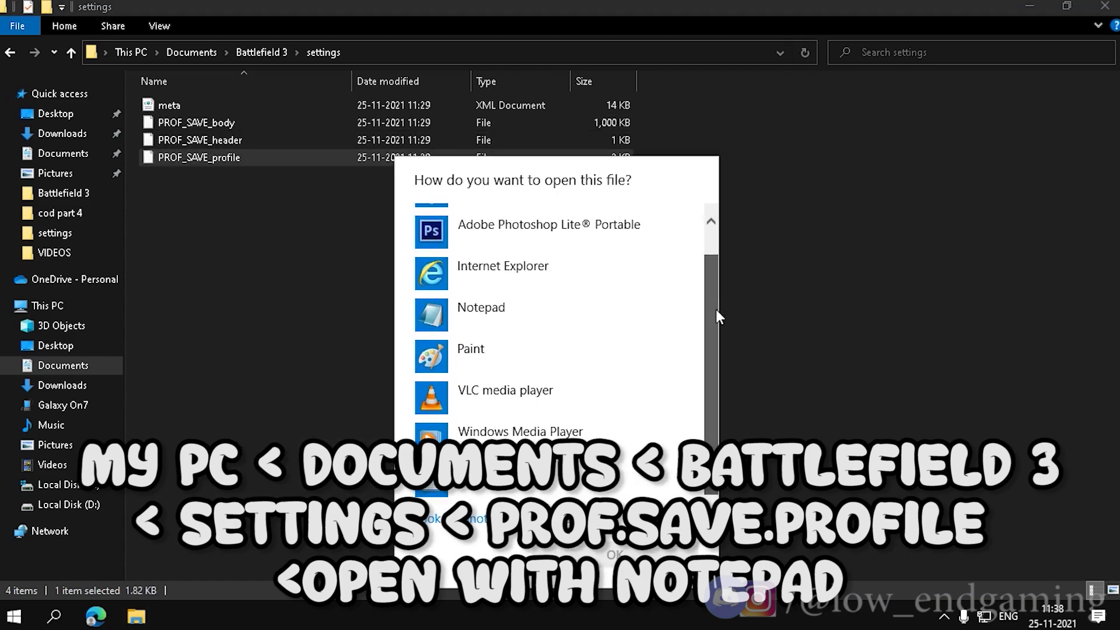
{"action": "left_click", "coordinate": [501, 305]}
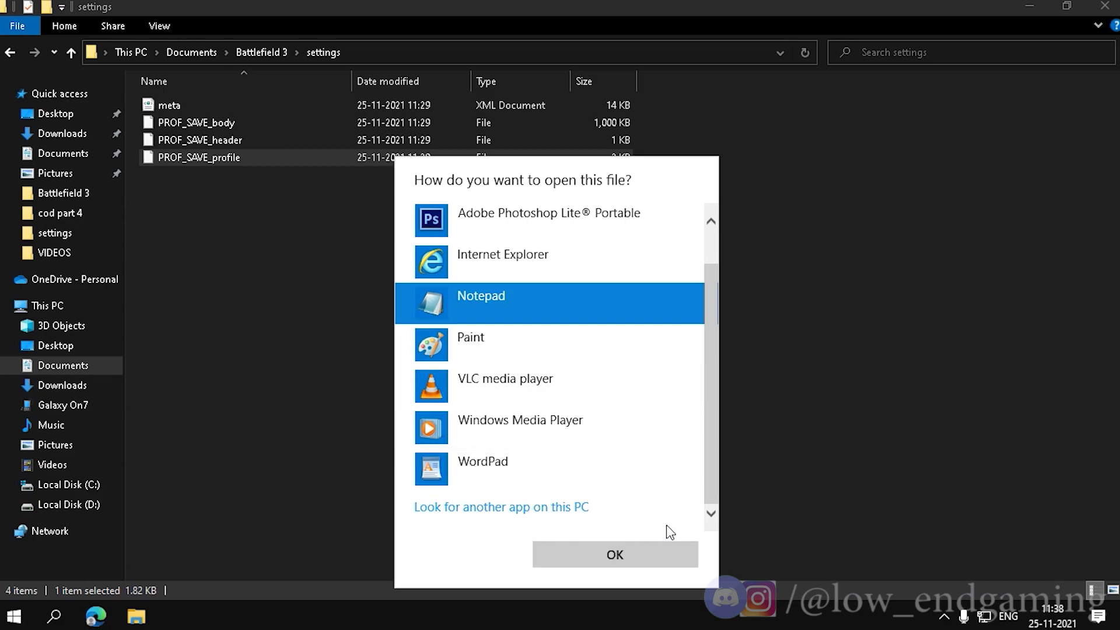
{"action": "left_click", "coordinate": [647, 553]}
- In maximized Notepad, set GstRender.FieldOfView to 60 and OverallGraphicsQuality to 1, then save
{"action": "left_click", "coordinate": [360, 10]}
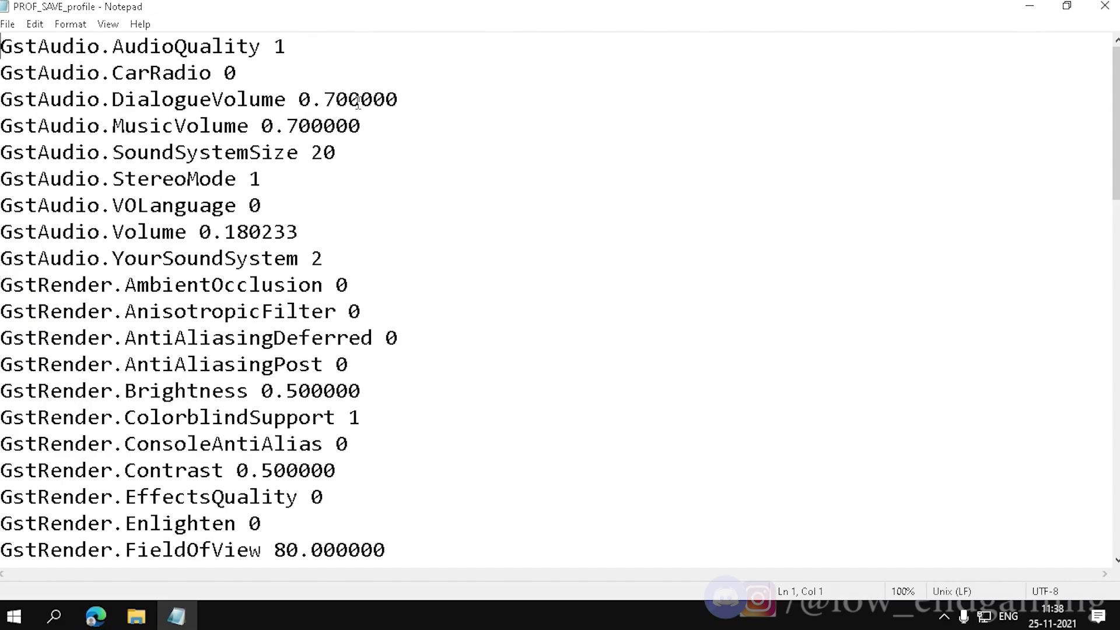
{"action": "scroll", "coordinate": [288, 51], "scroll_direction": "down", "scroll_amount": 1}
{"action": "scroll", "coordinate": [320, 97], "scroll_direction": "down", "scroll_amount": 1}
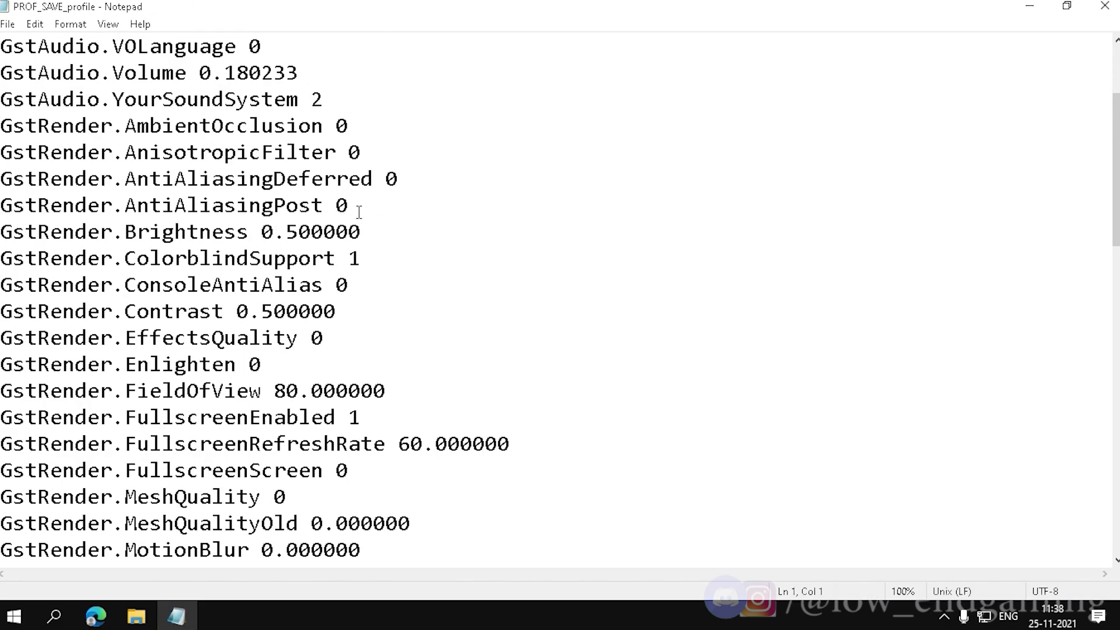
{"action": "scroll", "coordinate": [367, 197], "scroll_direction": "down", "scroll_amount": 2}
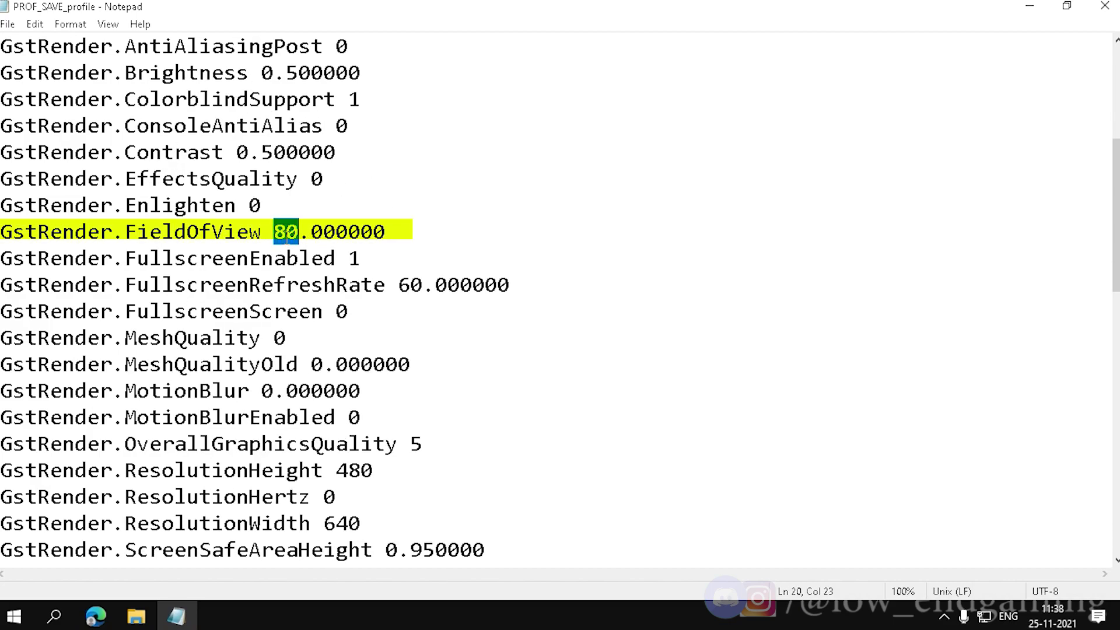
{"action": "left_click", "coordinate": [446, 208]}
{"action": "scroll", "coordinate": [446, 207], "scroll_direction": "down", "scroll_amount": 1}
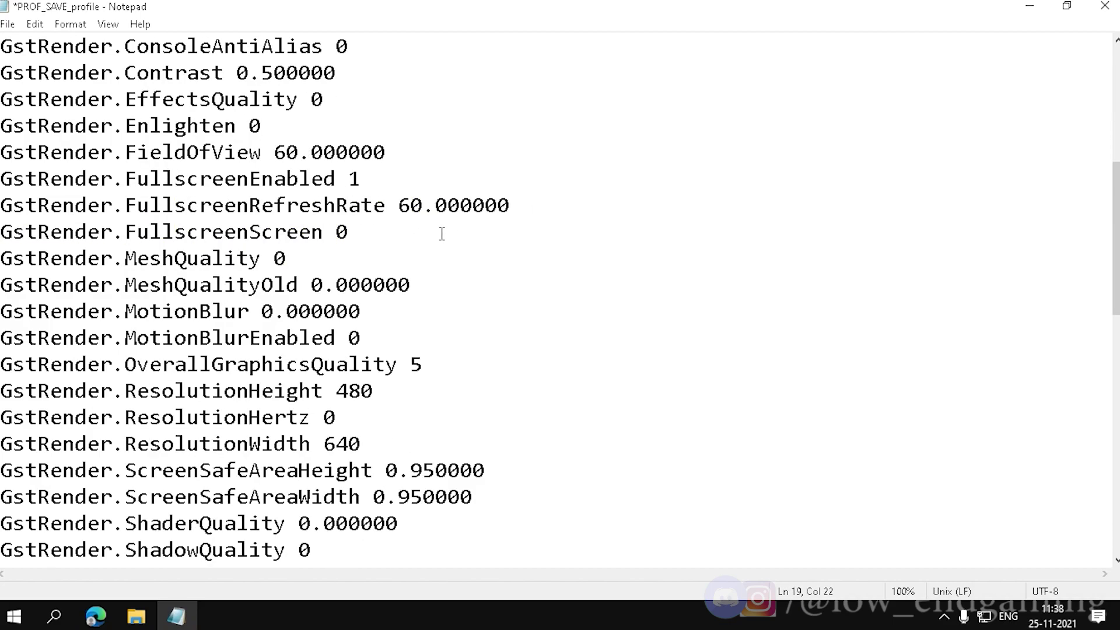
{"action": "scroll", "coordinate": [434, 241], "scroll_direction": "down", "scroll_amount": 1}
{"action": "scroll", "coordinate": [539, 291], "scroll_direction": "down", "scroll_amount": 1}
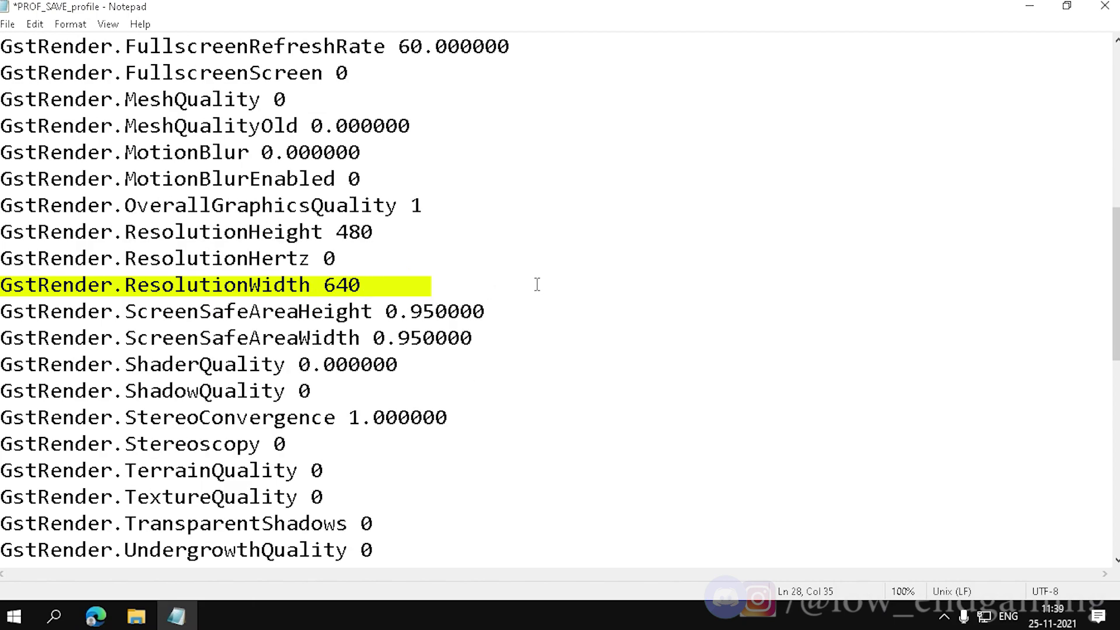
{"action": "scroll", "coordinate": [535, 283], "scroll_direction": "down", "scroll_amount": 1}
{"action": "scroll", "coordinate": [593, 301], "scroll_direction": "down", "scroll_amount": 1}
{"action": "scroll", "coordinate": [615, 303], "scroll_direction": "up", "scroll_amount": 8}
{"action": "scroll", "coordinate": [519, 286], "scroll_direction": "up", "scroll_amount": 1}
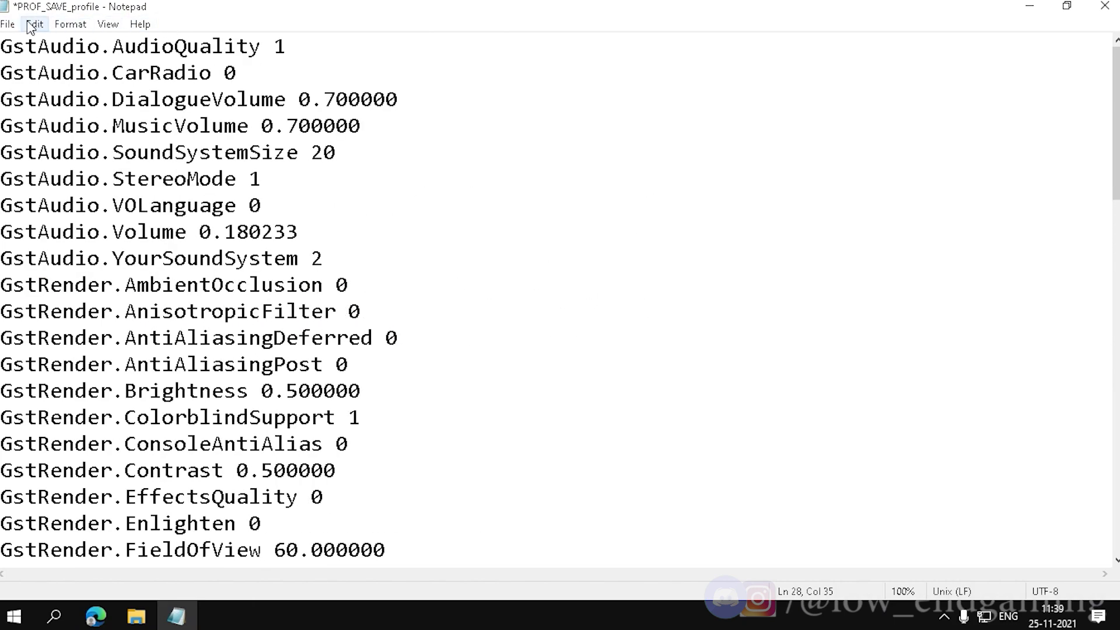
{"action": "left_click", "coordinate": [35, 23]}
{"action": "left_click", "coordinate": [26, 97]}
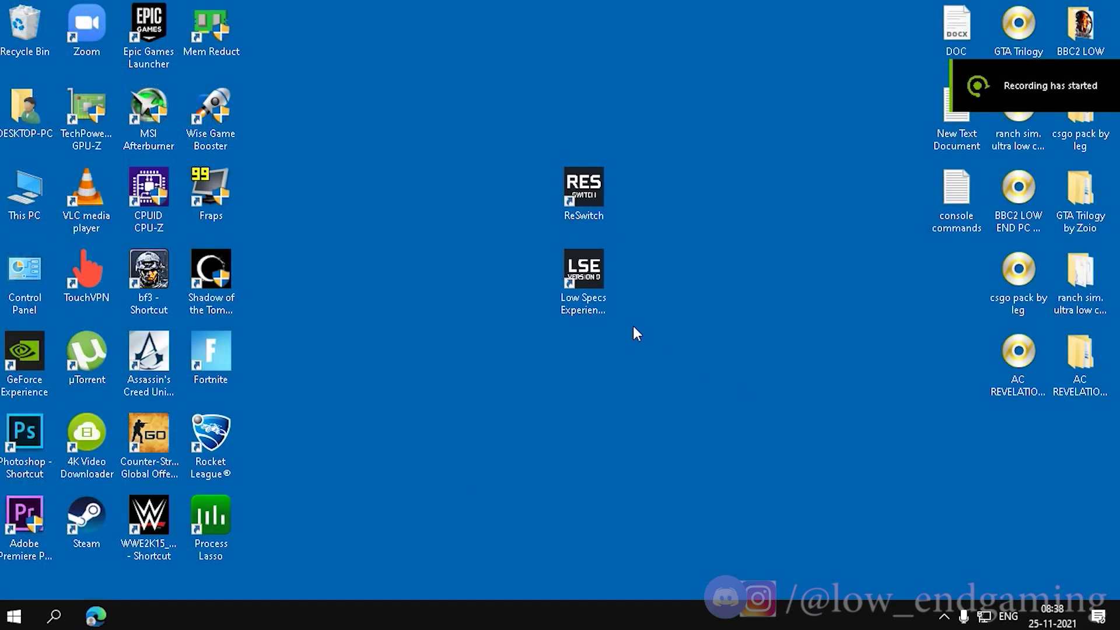
- Select the ReSwitch and Low Specs Experience desktop icons, then refresh the desktop
{"action": "left_click_drag", "start_coordinate": [632, 325], "coordinate": [496, 86]}
{"action": "left_click", "coordinate": [673, 206]}
{"action": "right_click", "coordinate": [673, 205]}
{"action": "left_click", "coordinate": [722, 251]}
{"action": "right_click", "coordinate": [769, 294]}
{"action": "left_click", "coordinate": [817, 342]}
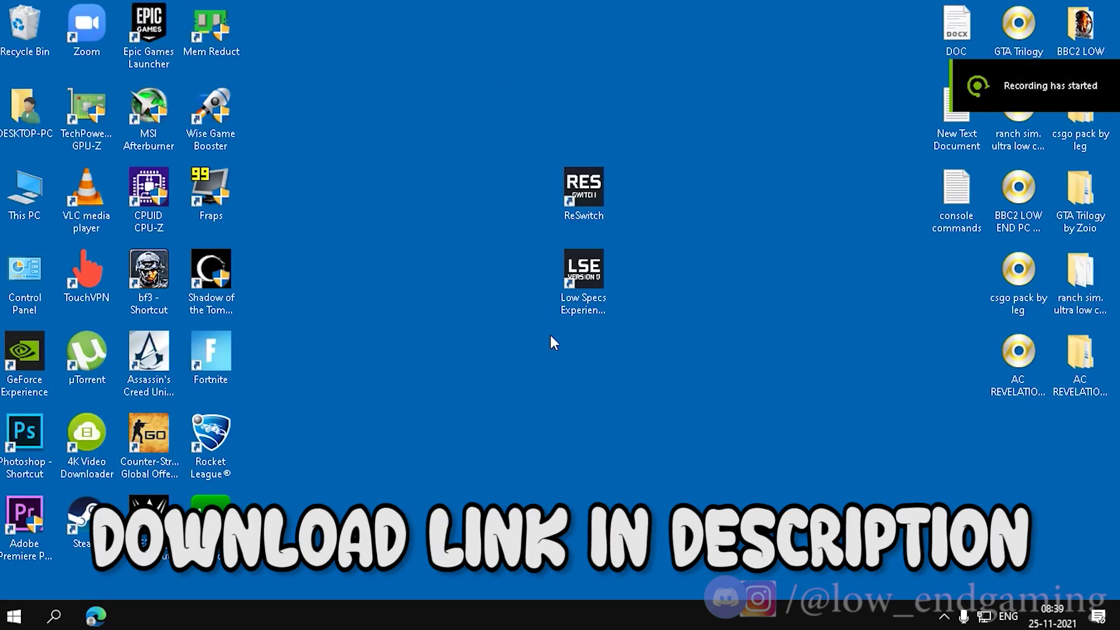
- Launch Low Specs Experience and pick Battlefield 3 from the Optimization Catalog's game list
{"action": "left_click", "coordinate": [597, 290]}
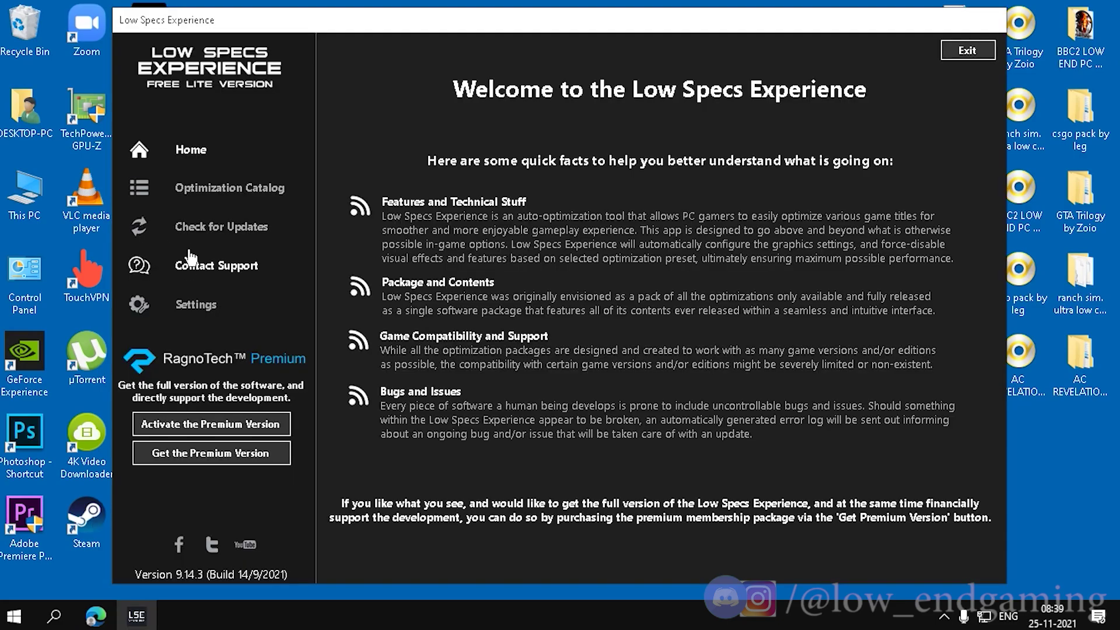
{"action": "left_click", "coordinate": [244, 193]}
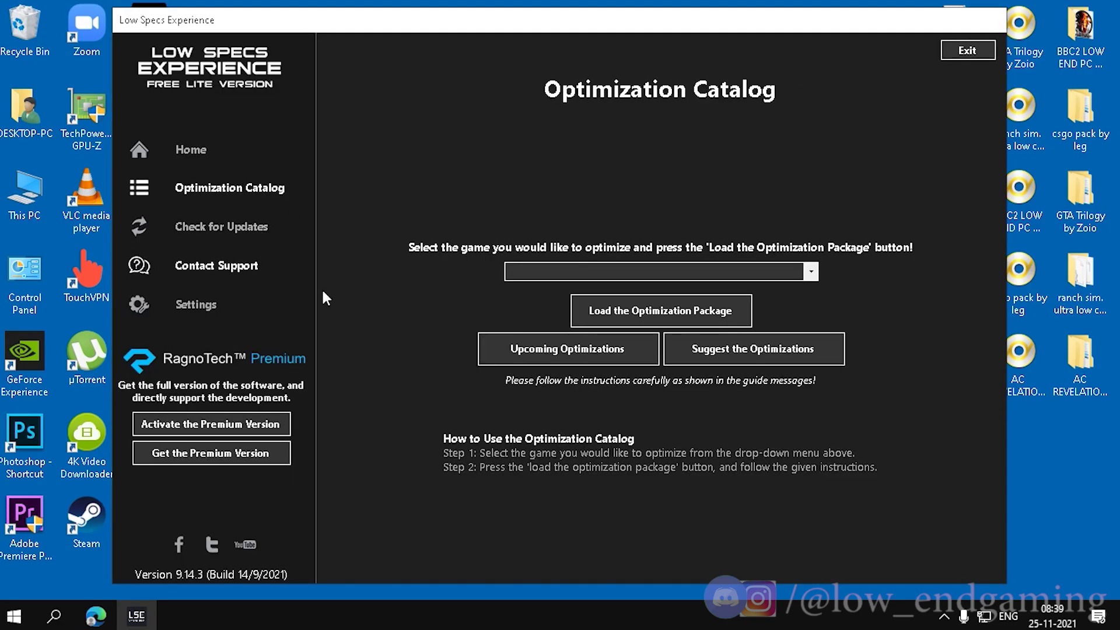
{"action": "left_click", "coordinate": [790, 275]}
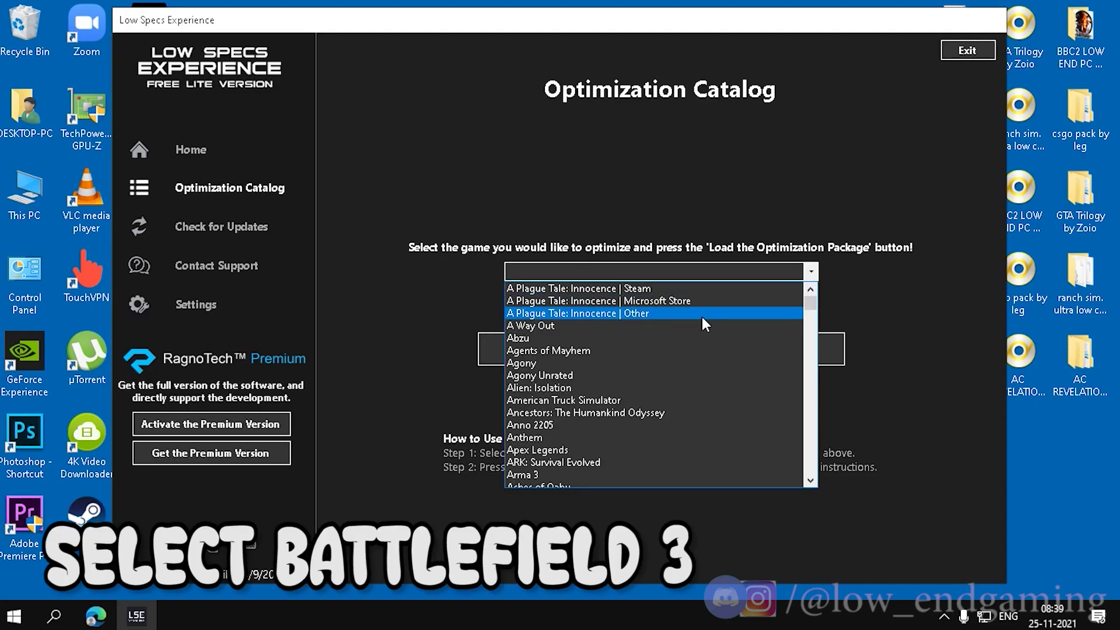
{"action": "left_click_drag", "start_coordinate": [809, 302], "coordinate": [818, 312]}
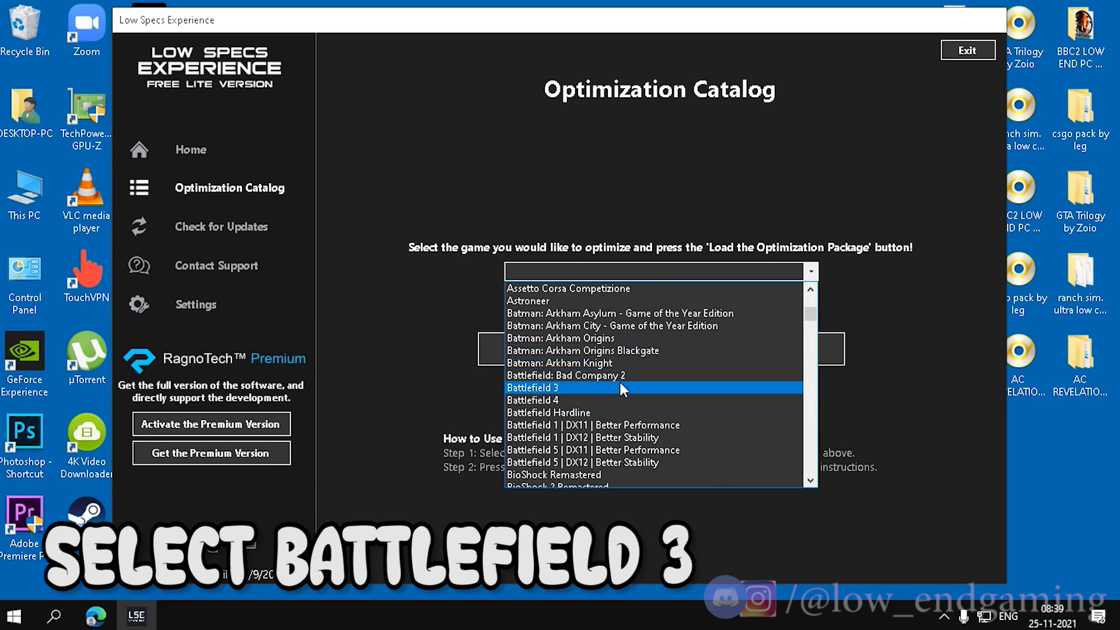
{"action": "left_click", "coordinate": [598, 386]}
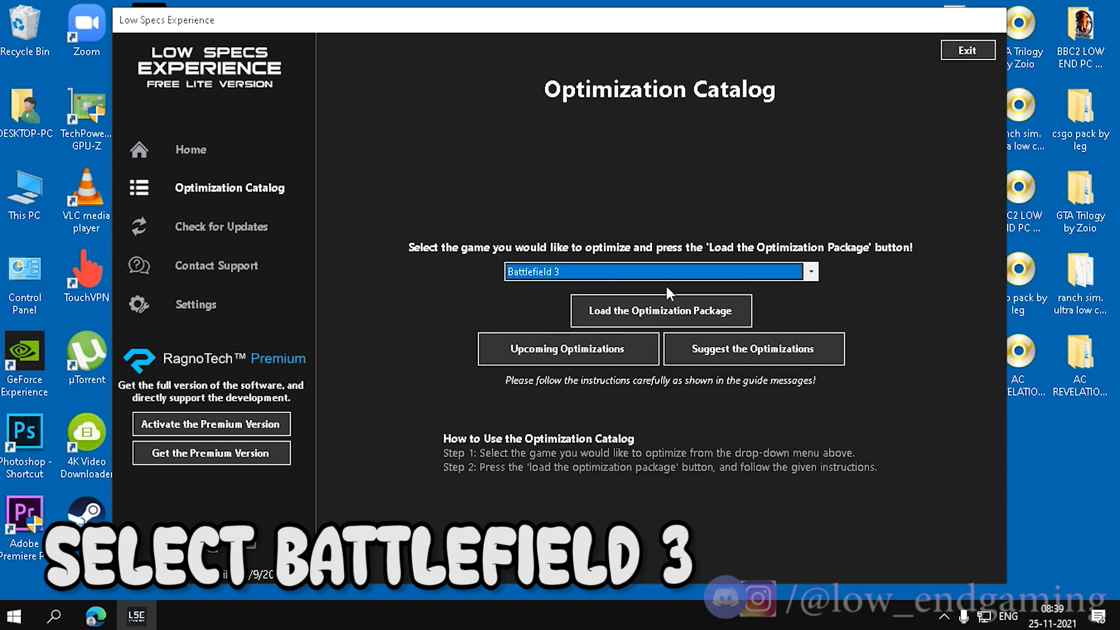
- Load the Battlefield 3 optimization package, locating the game in D:\games\Battlefield 3
{"action": "left_click", "coordinate": [615, 310]}
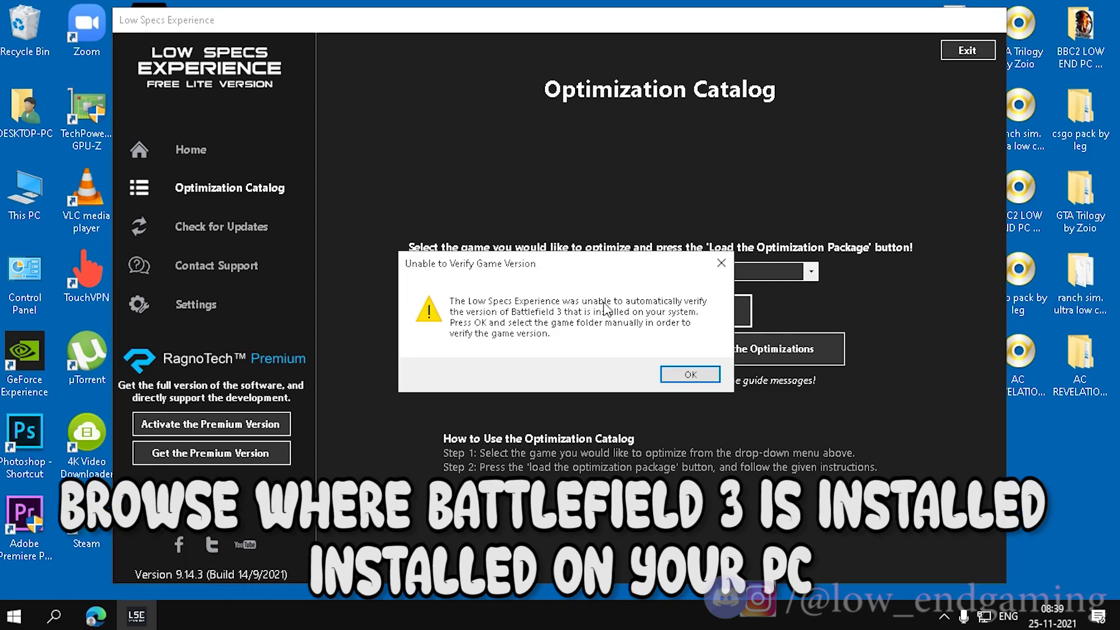
{"action": "left_click", "coordinate": [684, 374]}
{"action": "scroll", "coordinate": [562, 364], "scroll_direction": "down", "scroll_amount": 2}
{"action": "scroll", "coordinate": [466, 343], "scroll_direction": "up", "scroll_amount": 2}
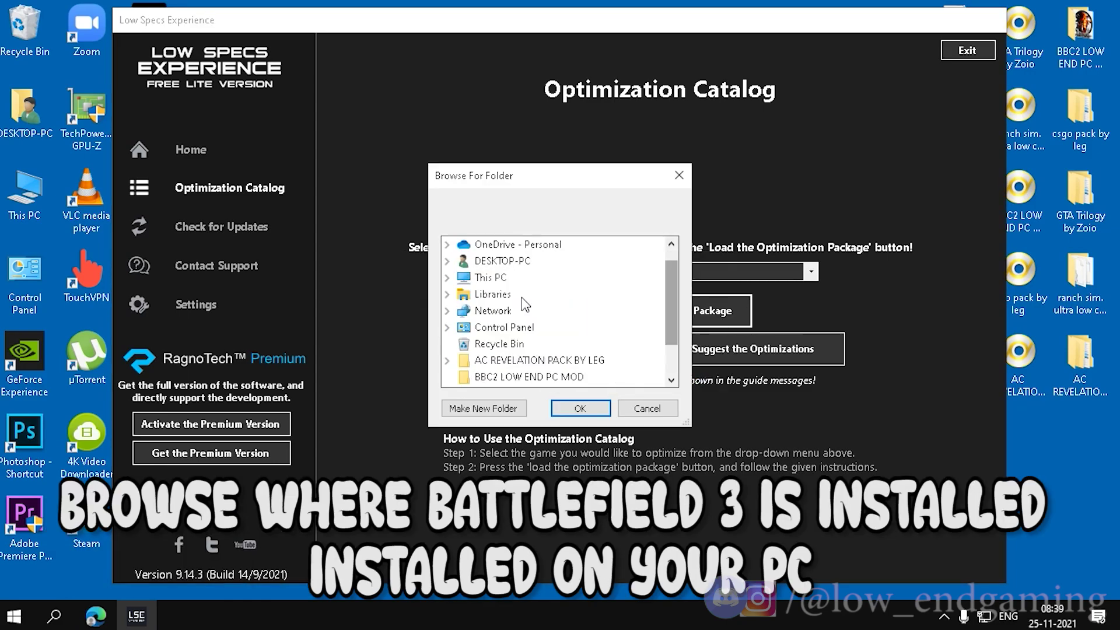
{"action": "left_click", "coordinate": [447, 278]}
{"action": "scroll", "coordinate": [525, 333], "scroll_direction": "down", "scroll_amount": 1}
{"action": "left_click", "coordinate": [446, 343]}
{"action": "scroll", "coordinate": [552, 317], "scroll_direction": "down", "scroll_amount": 1}
{"action": "scroll", "coordinate": [553, 317], "scroll_direction": "up", "scroll_amount": 1}
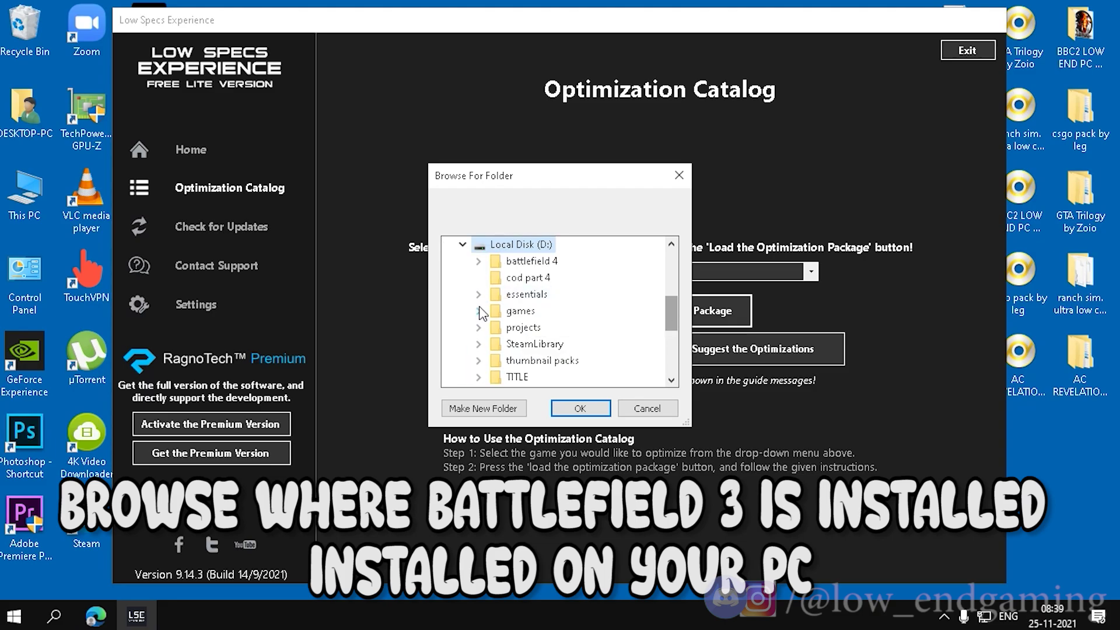
{"action": "double_click", "coordinate": [521, 307]}
{"action": "double_click", "coordinate": [535, 270]}
{"action": "left_click", "coordinate": [579, 408]}
{"action": "left_click", "coordinate": [665, 369]}
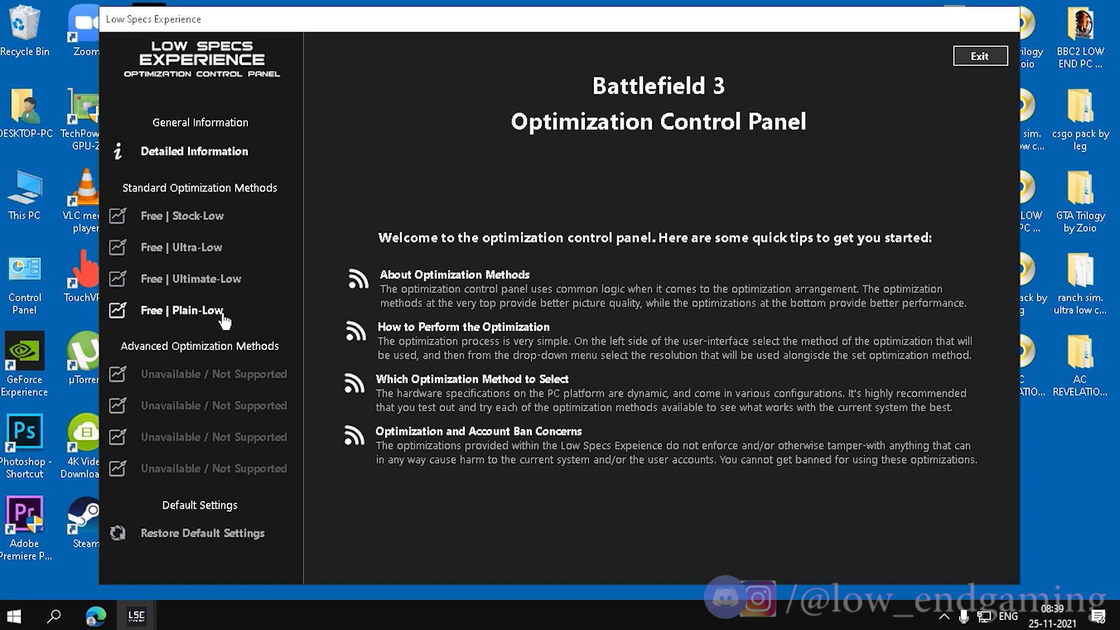
- Run the Free Plain-Low optimization on Battlefield 3 at 640 x 480 [4/3] resolution
{"action": "left_click", "coordinate": [200, 313]}
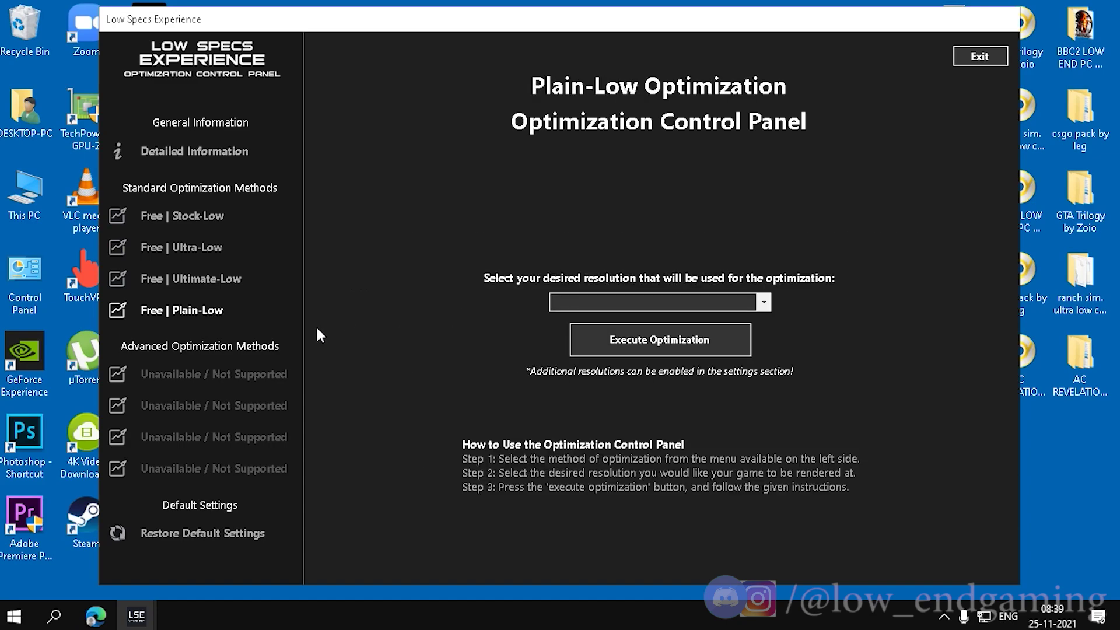
{"action": "left_click", "coordinate": [763, 303]}
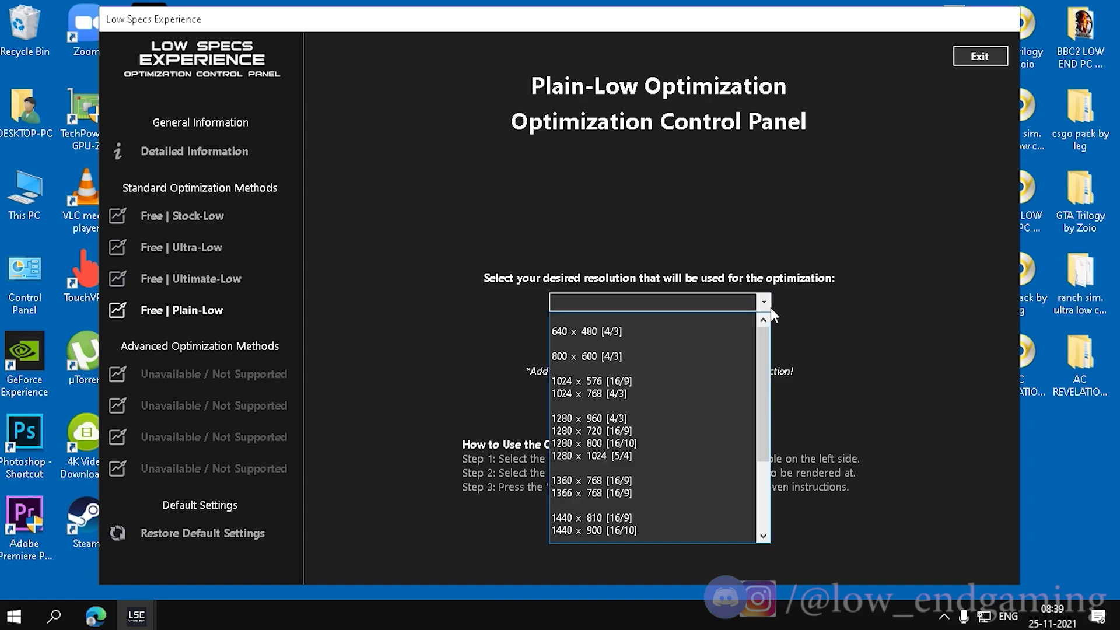
{"action": "left_click", "coordinate": [628, 331]}
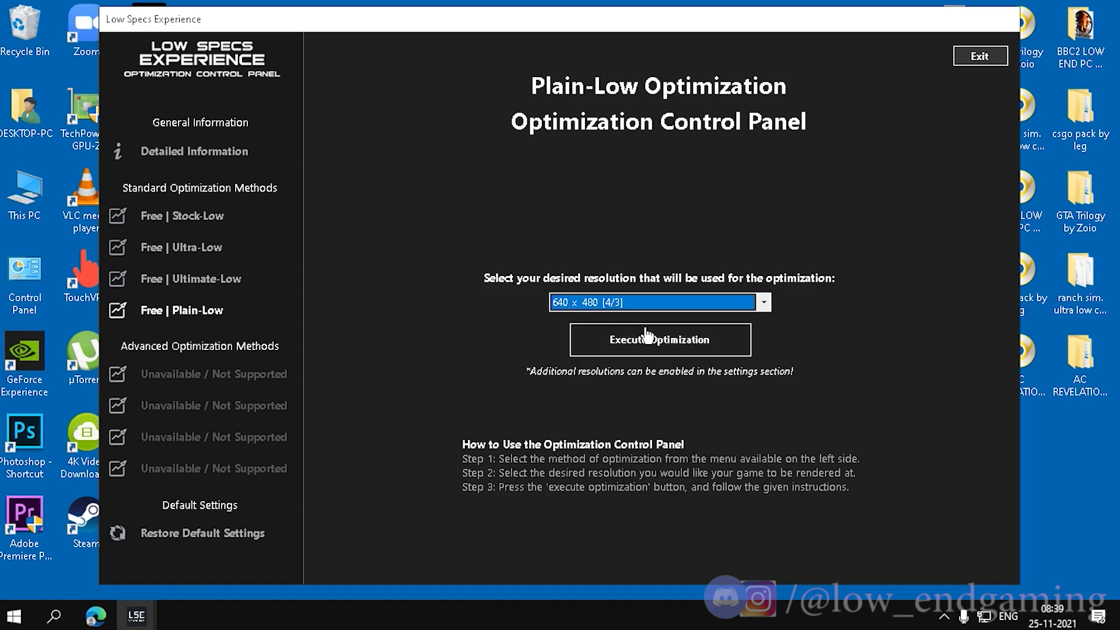
{"action": "left_click", "coordinate": [691, 347]}
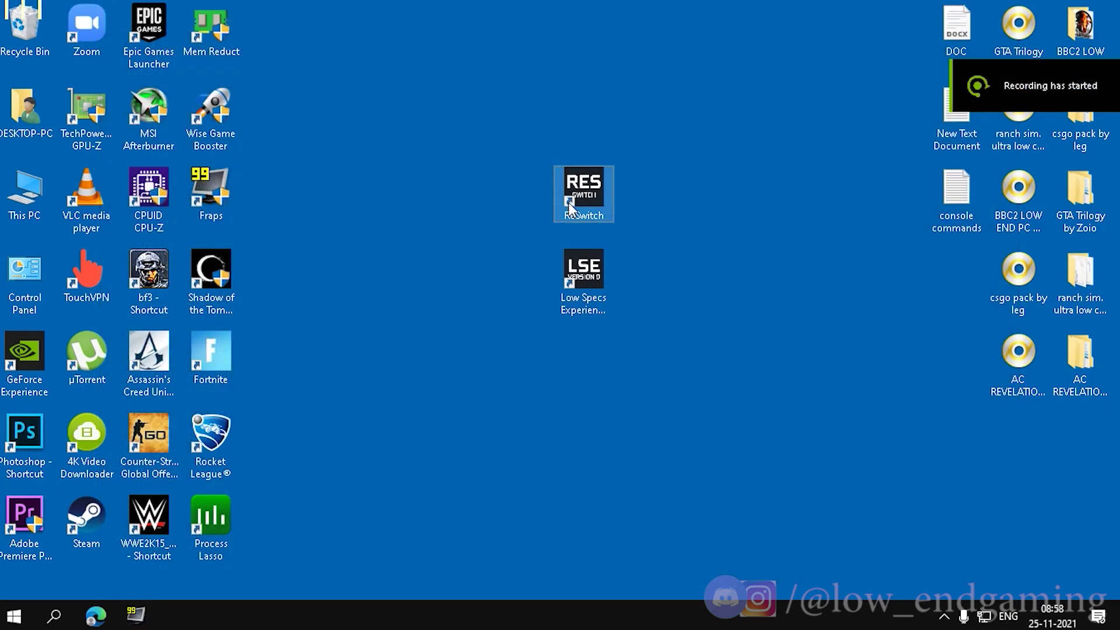
- Switch the resolution to 640 x 480 [4/3] in ReSwitch and execute it
{"action": "double_click", "coordinate": [570, 208]}
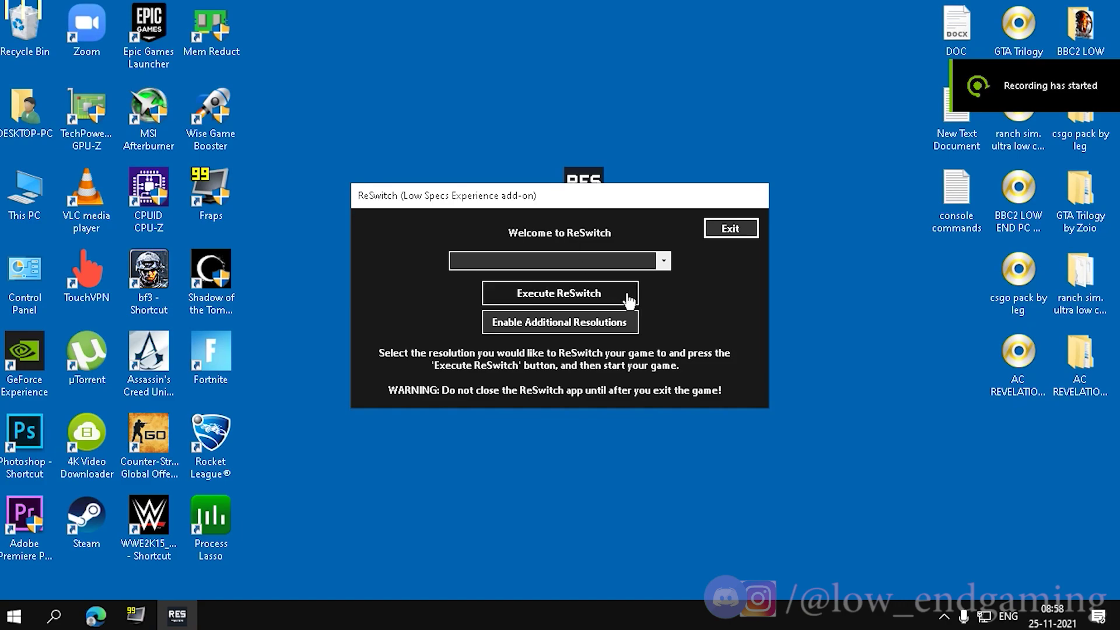
{"action": "left_click", "coordinate": [664, 262]}
{"action": "left_click", "coordinate": [513, 290]}
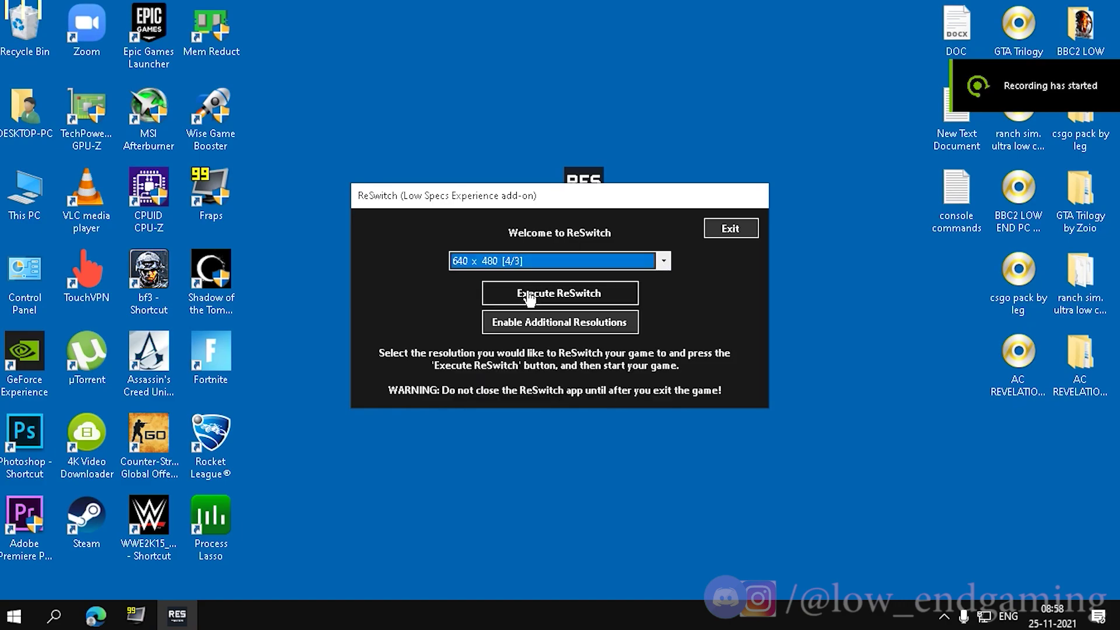
{"action": "left_click", "coordinate": [560, 294]}
- Minimize the ReSwitch console and launch Battlefield 3 from the bf3 shortcut, allowing bf3.exe
{"action": "left_click", "coordinate": [759, 54]}
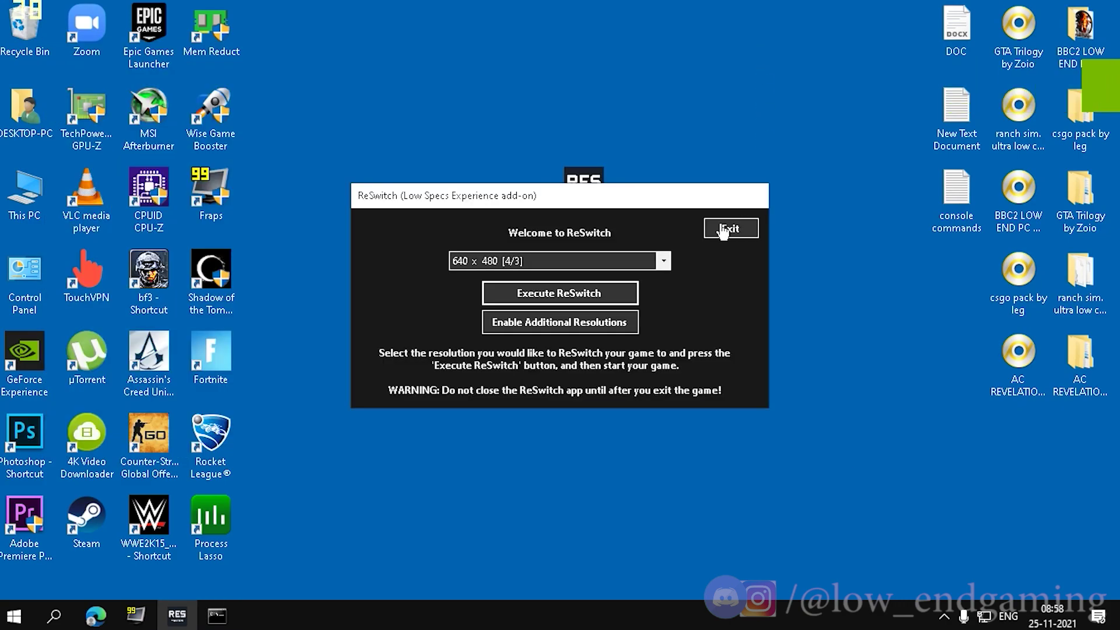
{"action": "left_click_drag", "start_coordinate": [819, 177], "coordinate": [818, 177]}
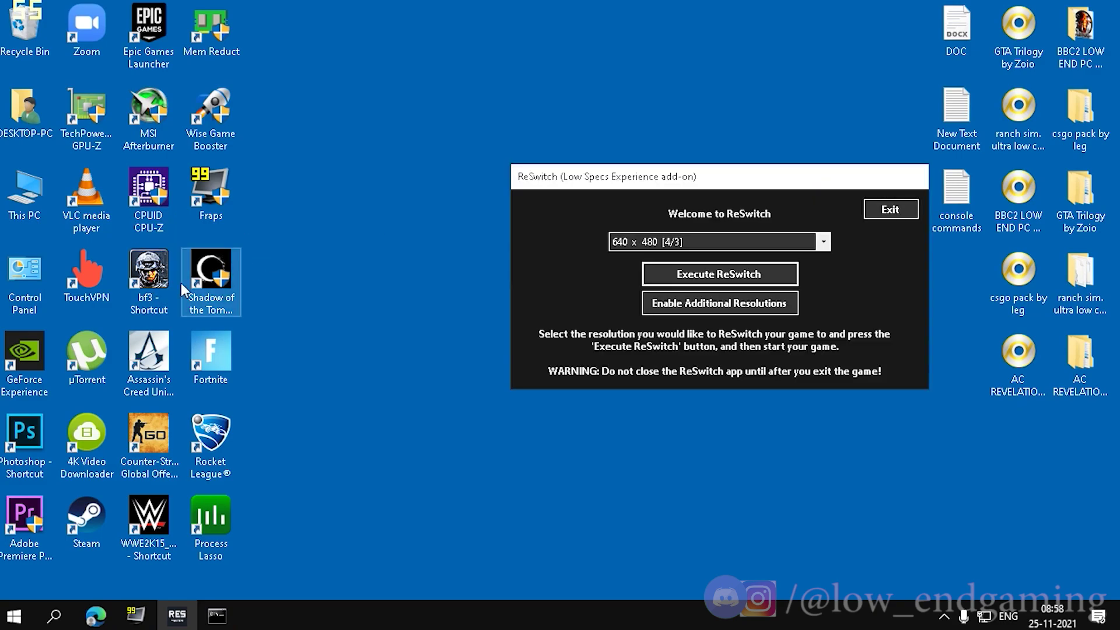
{"action": "right_click", "coordinate": [169, 279]}
{"action": "left_click", "coordinate": [234, 285]}
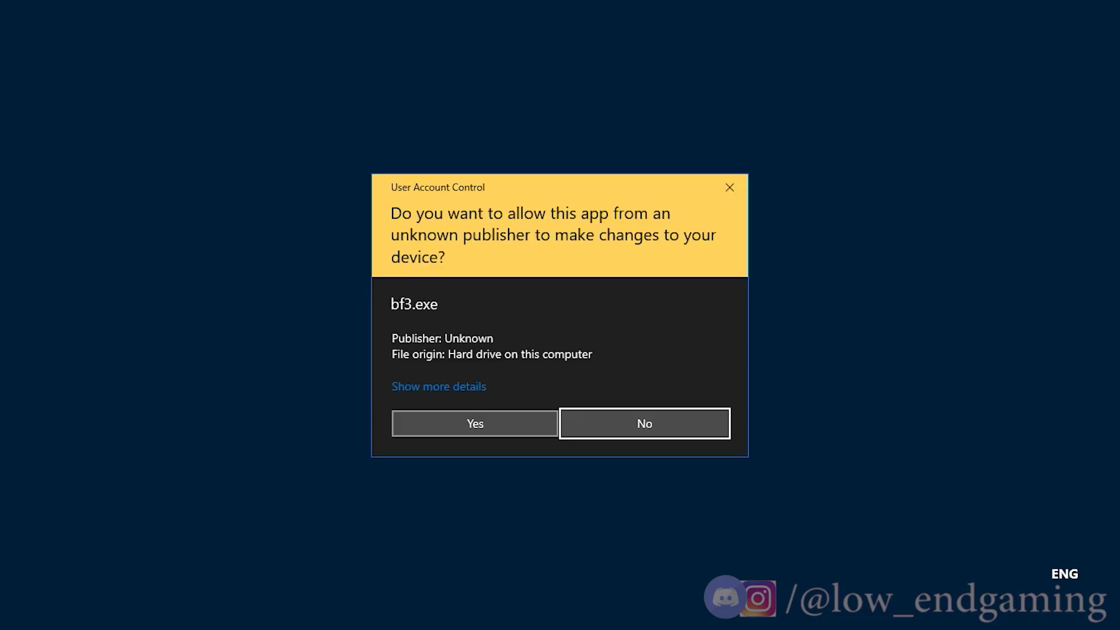
{"action": "left_click", "coordinate": [453, 420]}
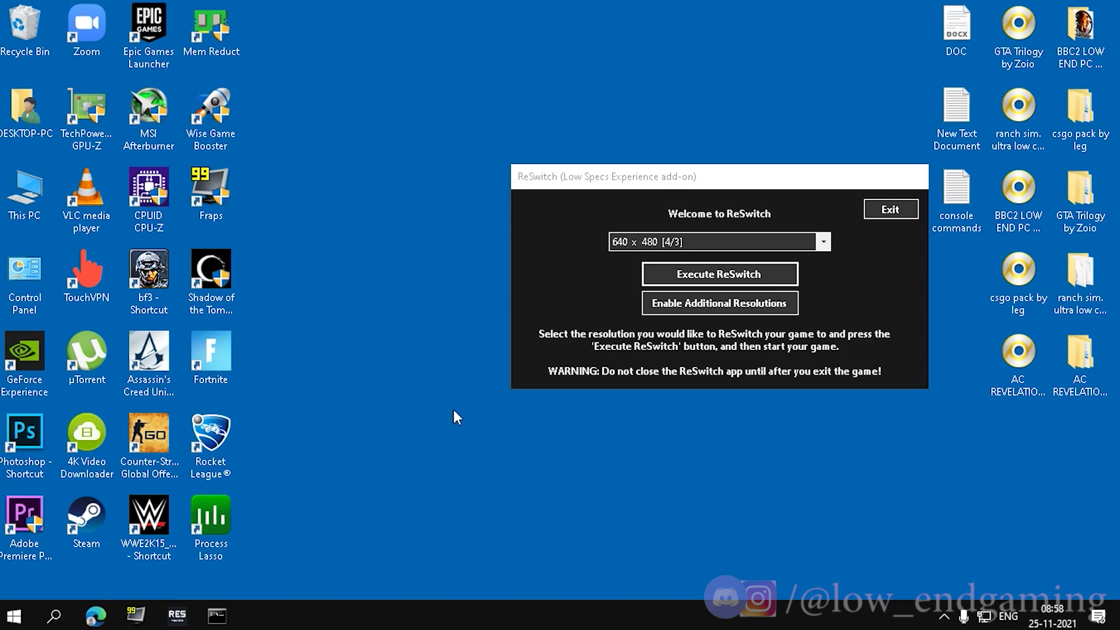